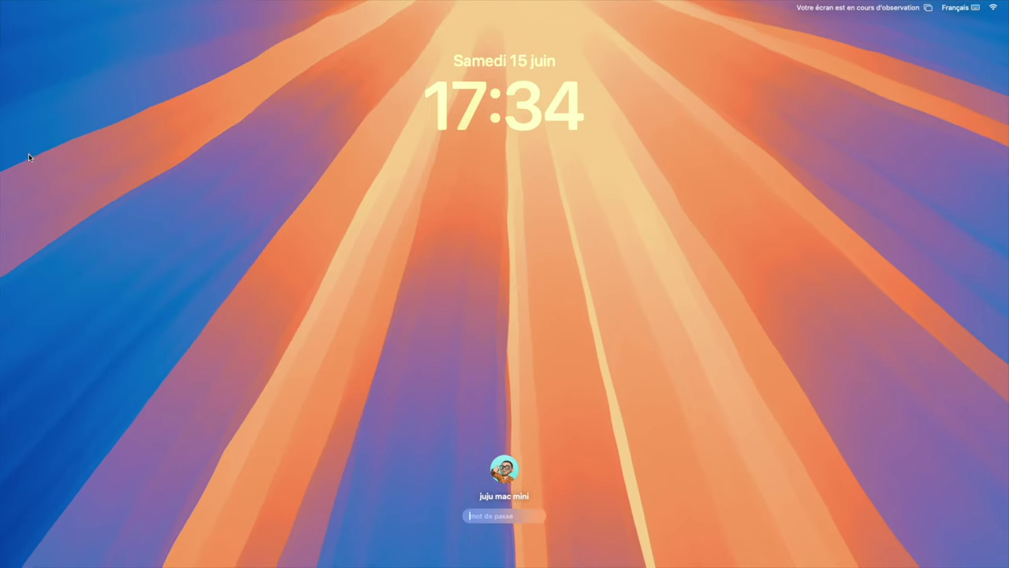
# - Unlock the Mac by entering the account password on the login screen
pyautogui.write('••••••')
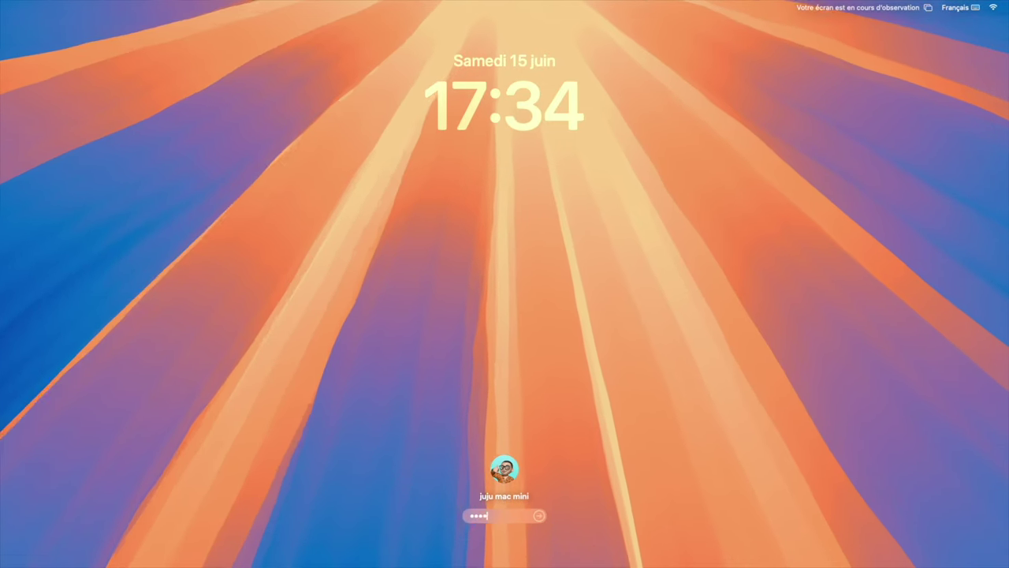
pyautogui.press('Return')
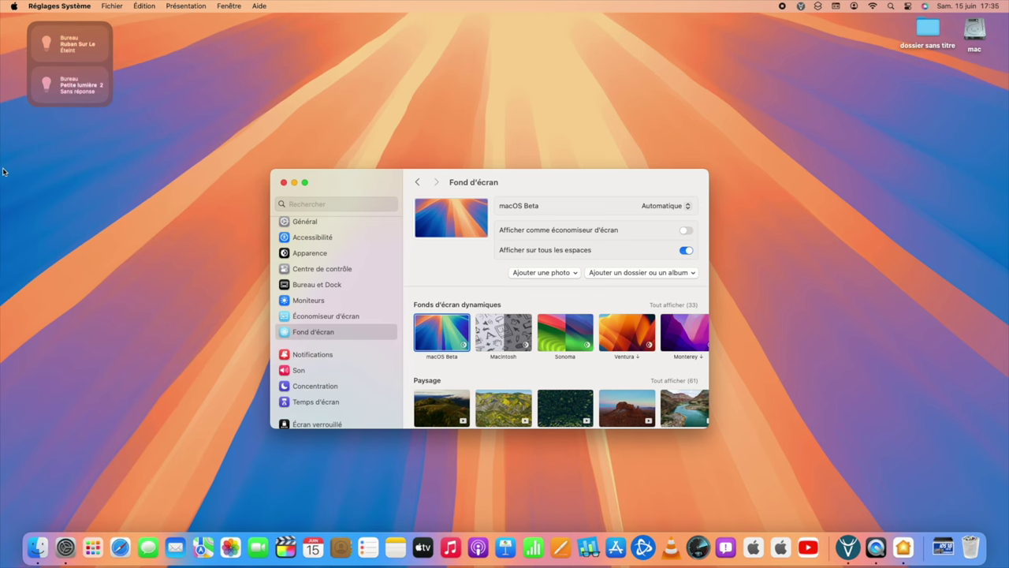
# - Apply the dynamic Macintosh wallpaper and enable displaying it as the screen saver
pyautogui.click(517, 322)
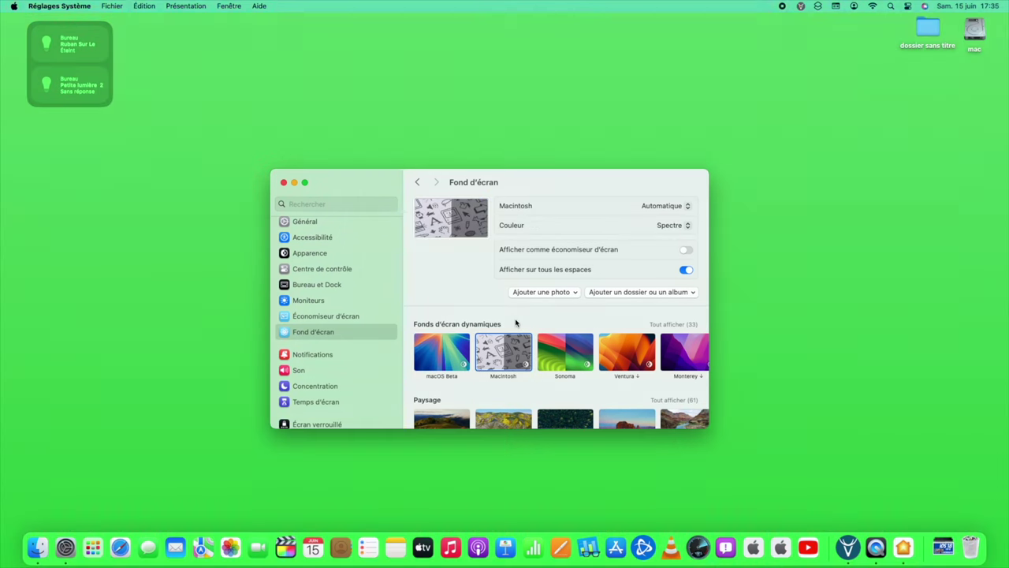
pyautogui.moveTo(392, 168); pyautogui.dragTo(852, 511)
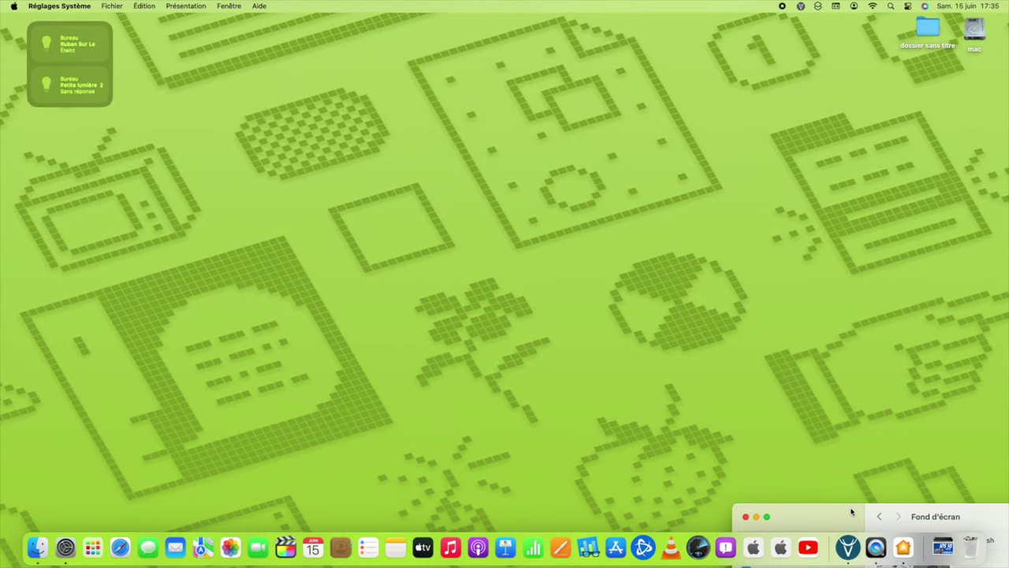
pyautogui.doubleClick(851, 511)
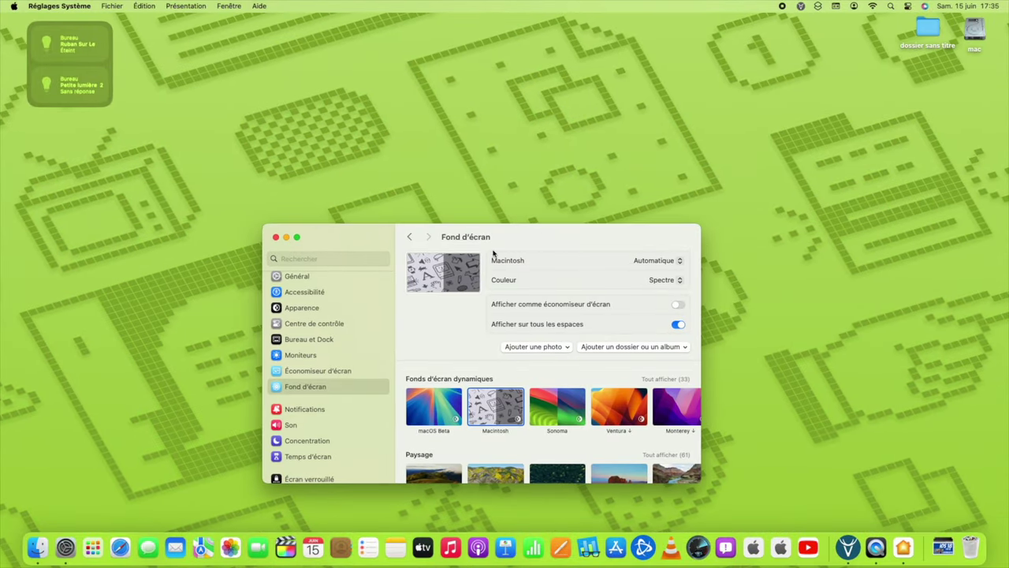
pyautogui.click(679, 307)
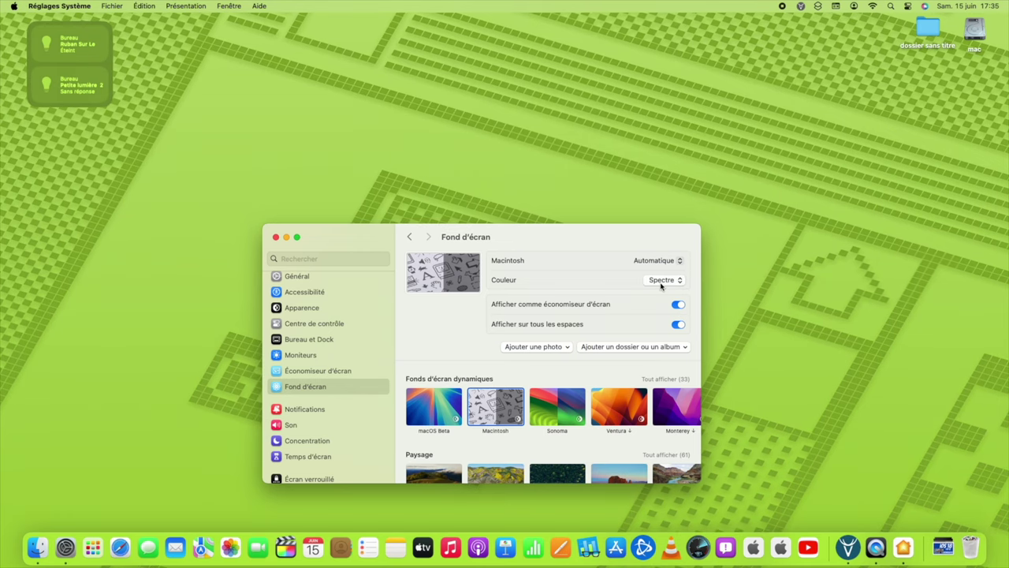
# - Try the Accent and Rouge colours for the Macintosh wallpaper
pyautogui.click(661, 282)
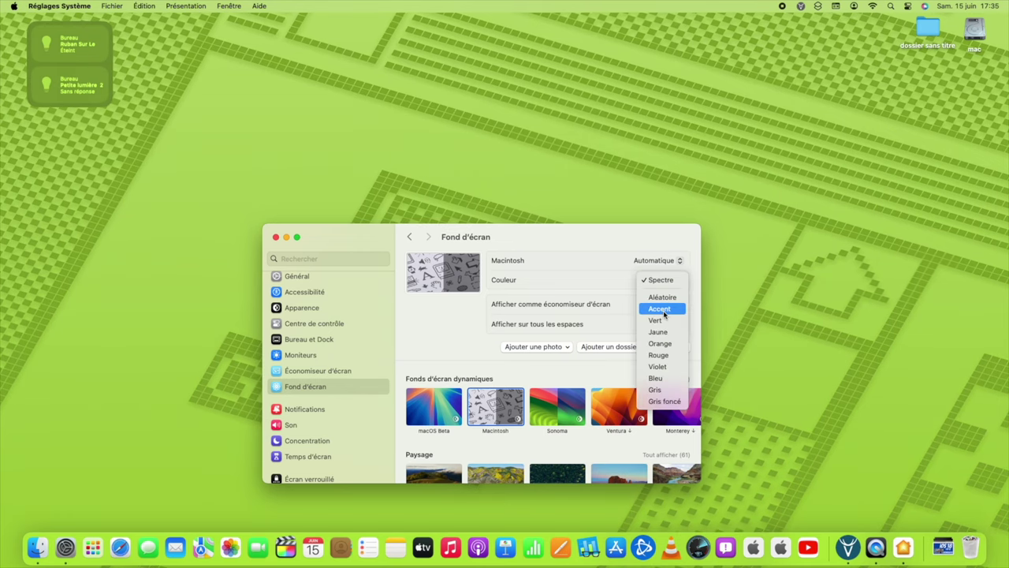
pyautogui.click(661, 309)
pyautogui.click(668, 281)
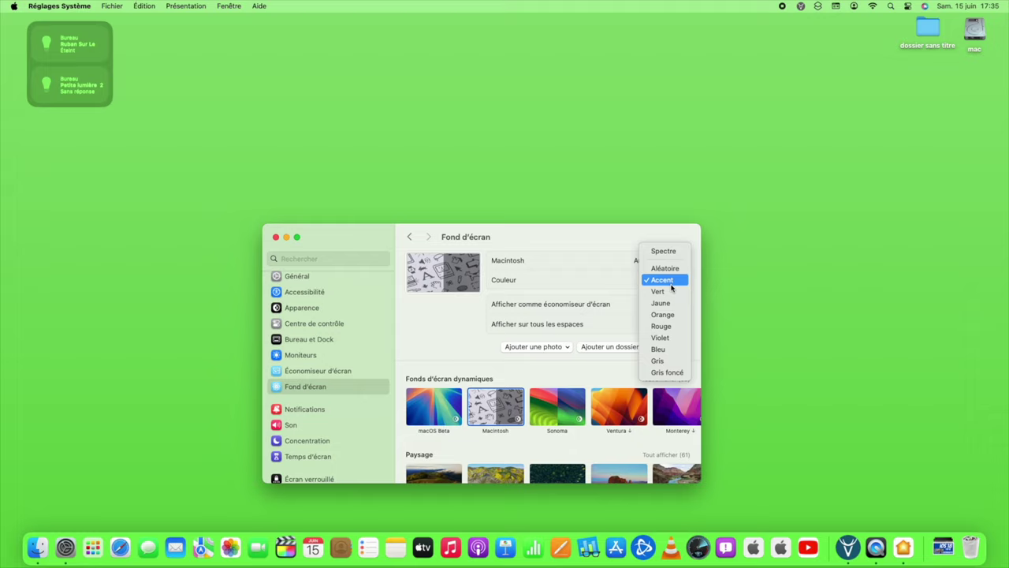
pyautogui.click(670, 328)
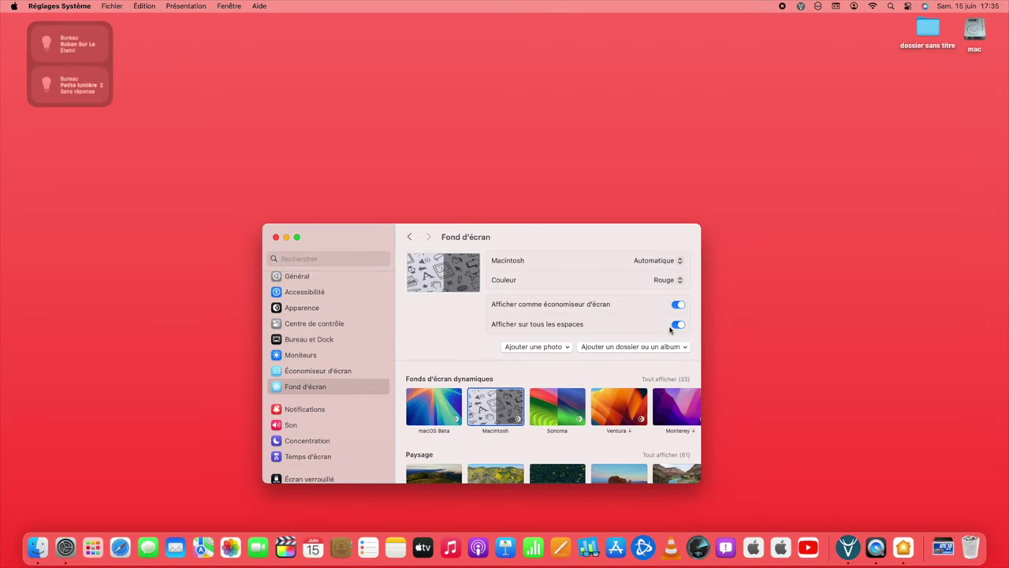
# - Set the Macintosh wallpaper's colour to Bleu and shift the settings window to reveal the desktop
pyautogui.moveTo(583, 235); pyautogui.dragTo(293, 243)
pyautogui.click(372, 287)
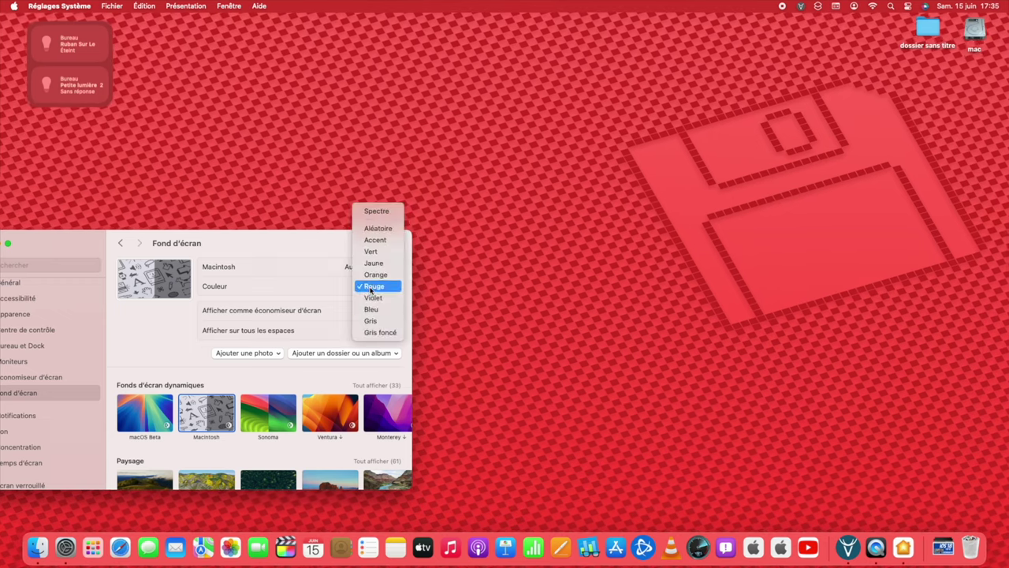
pyautogui.click(380, 310)
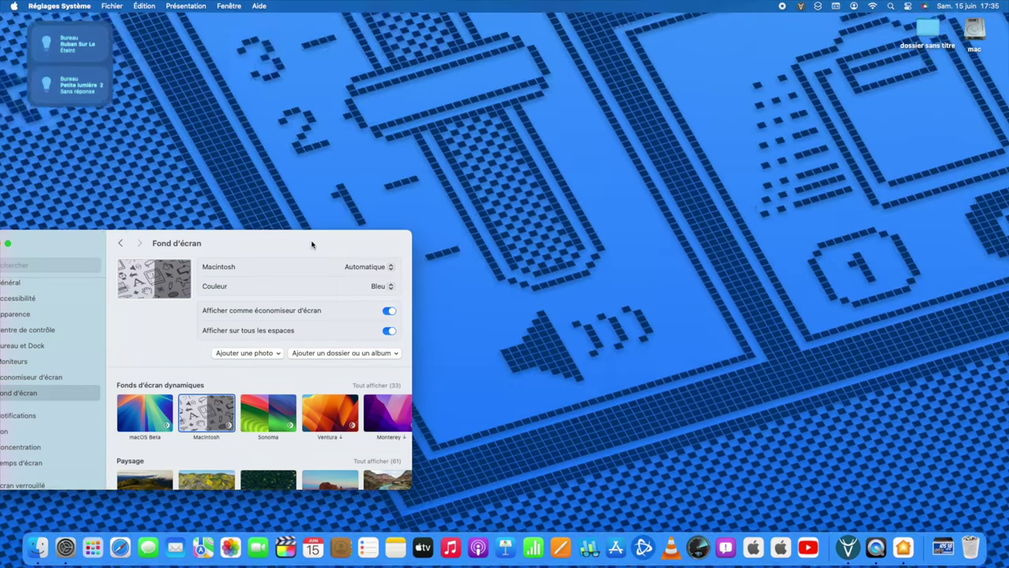
pyautogui.moveTo(324, 244); pyautogui.dragTo(523, 231)
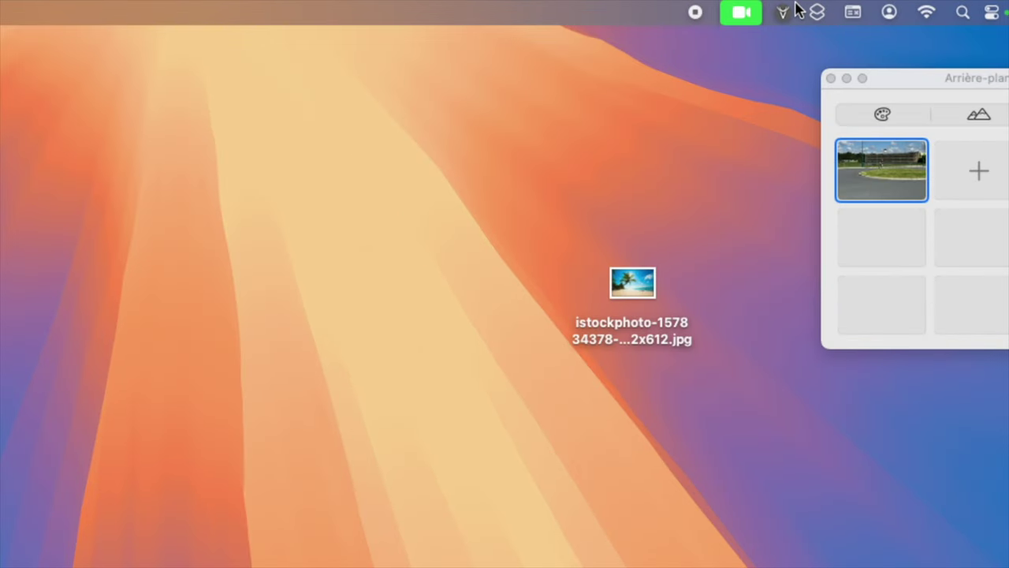
# - Switch FaceTime's camera background effect (Arrière-plan) off and back on
pyautogui.click(741, 12)
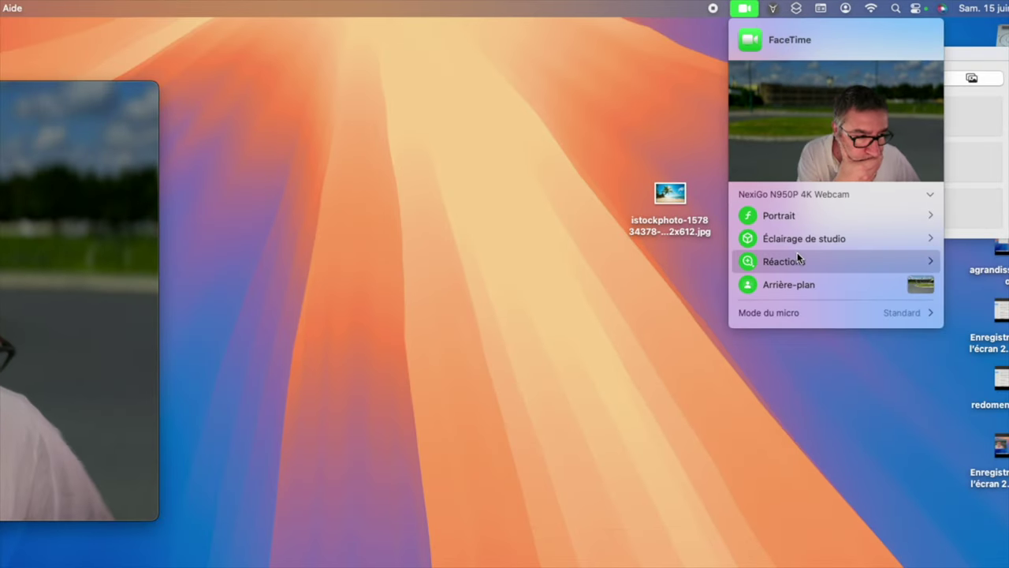
pyautogui.click(801, 279)
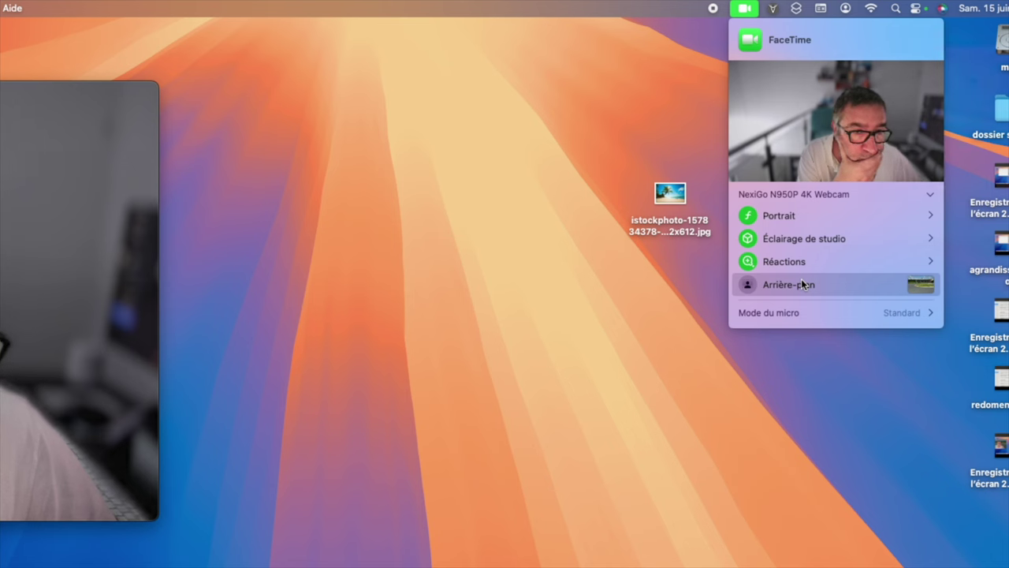
pyautogui.click(801, 282)
# - Try the yellow, black and white colour backgrounds for the FaceTime camera
pyautogui.click(859, 78)
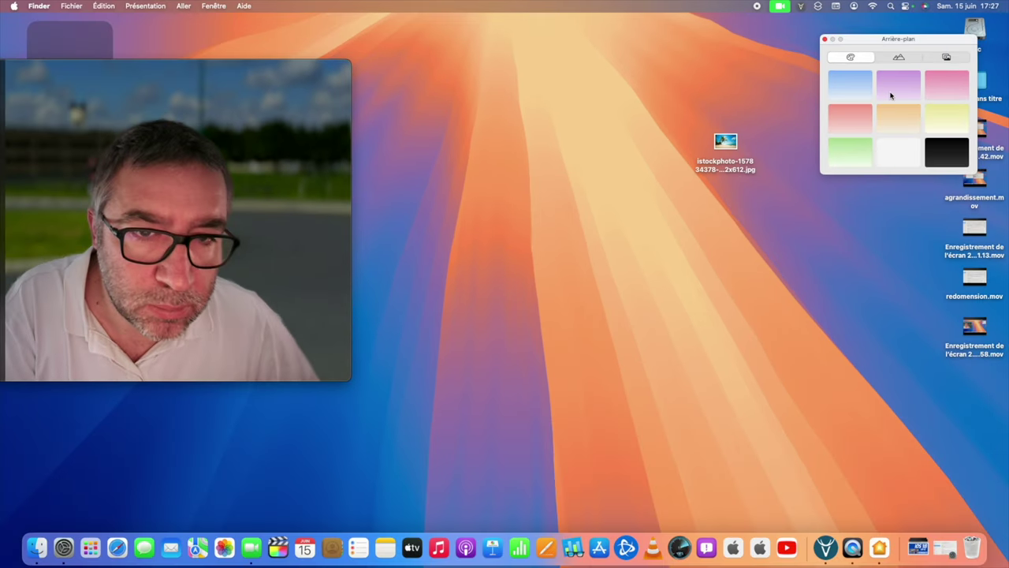
pyautogui.click(910, 130)
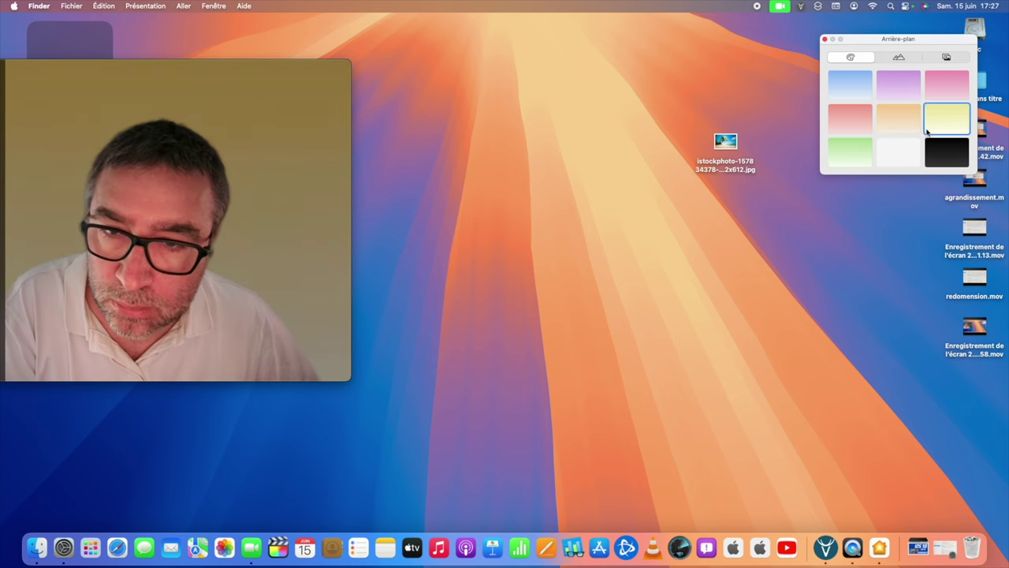
pyautogui.click(934, 152)
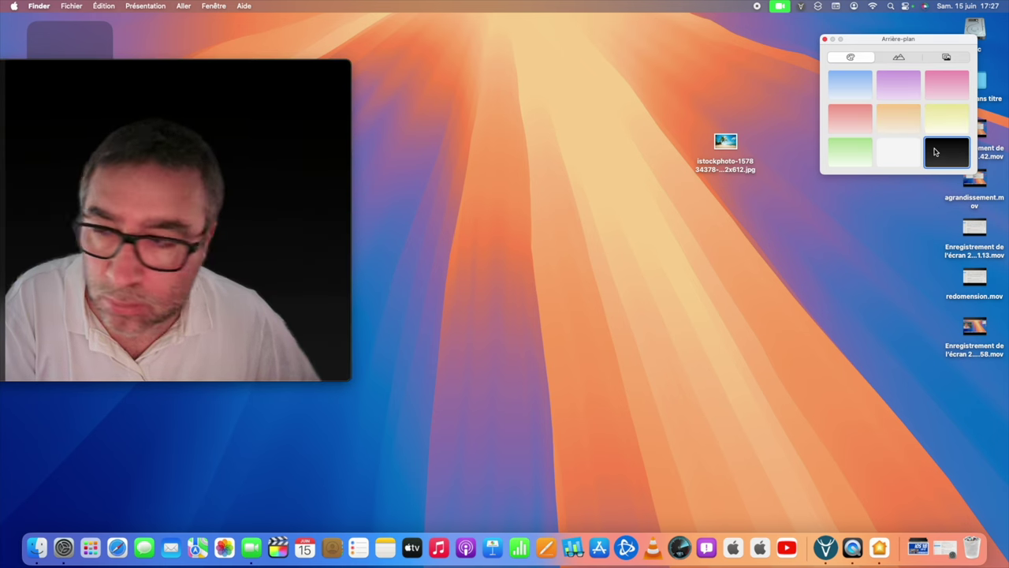
pyautogui.click(909, 147)
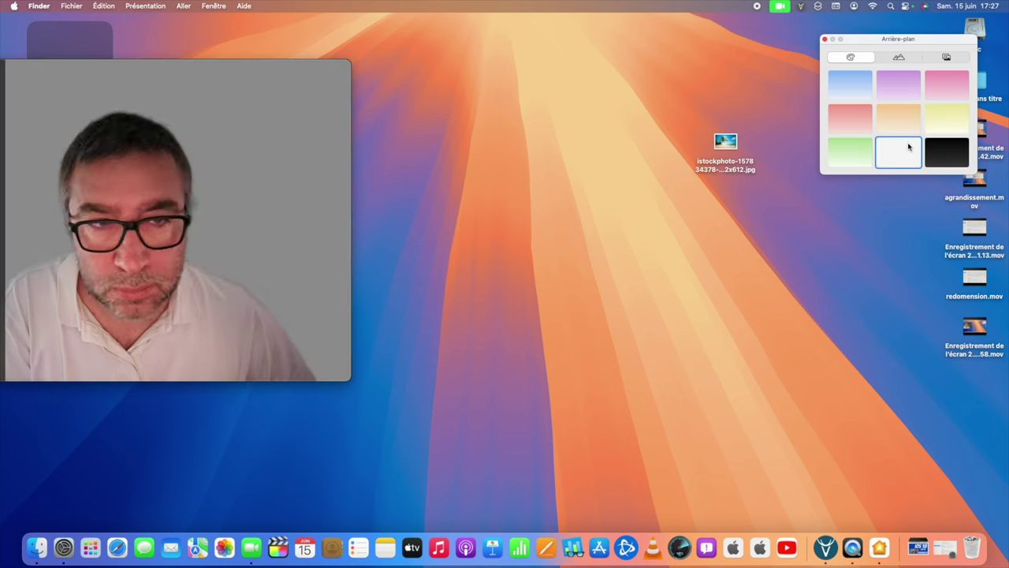
# - Try the mountain landscape and the existing custom road photo as FaceTime camera backgrounds
pyautogui.click(899, 58)
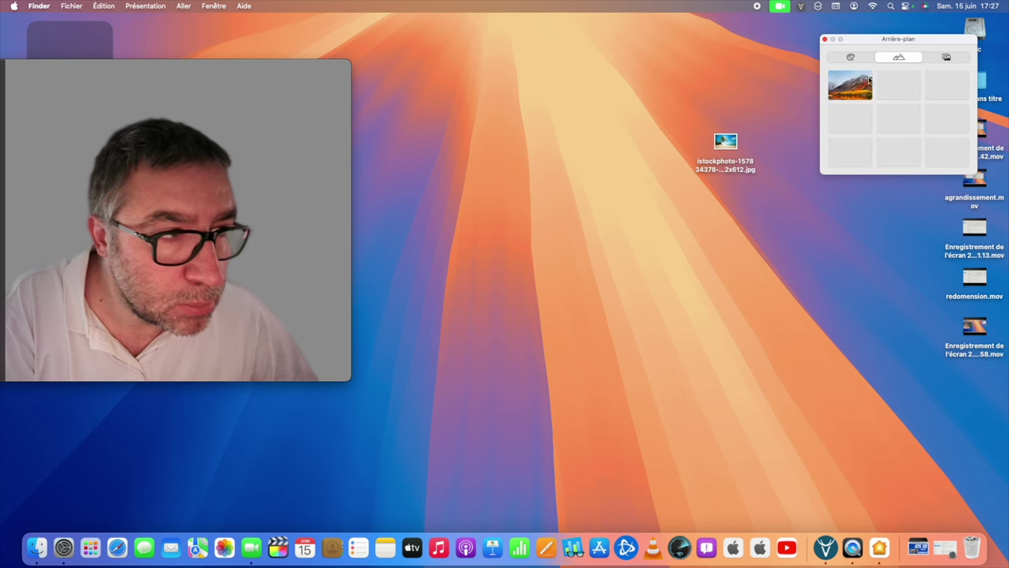
pyautogui.click(866, 88)
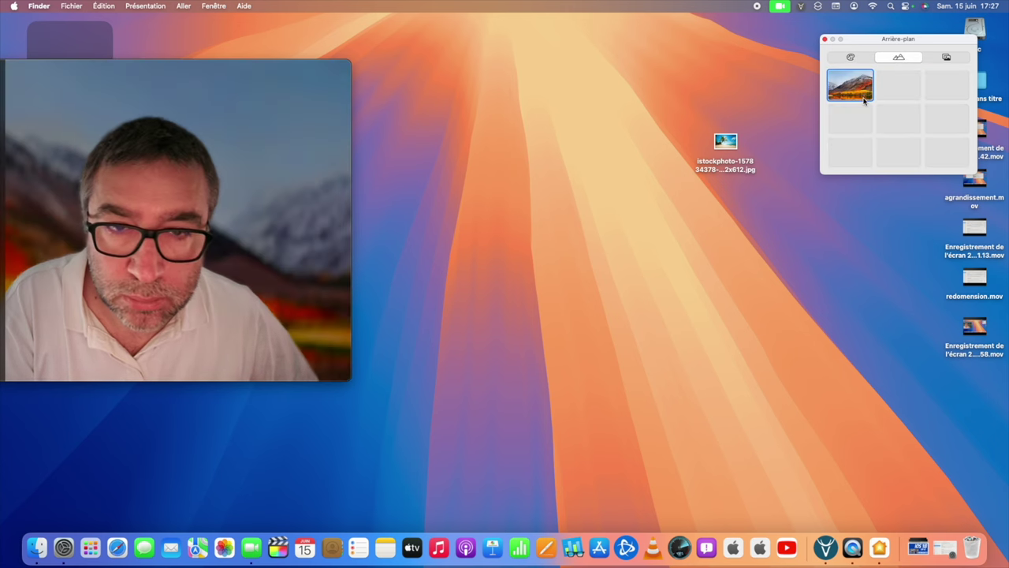
pyautogui.click(945, 59)
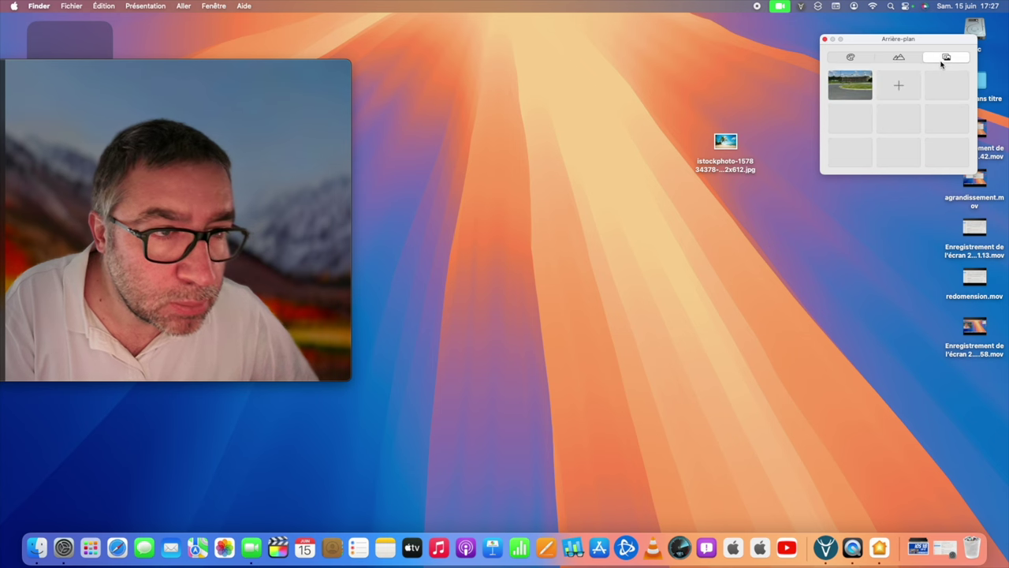
pyautogui.click(867, 83)
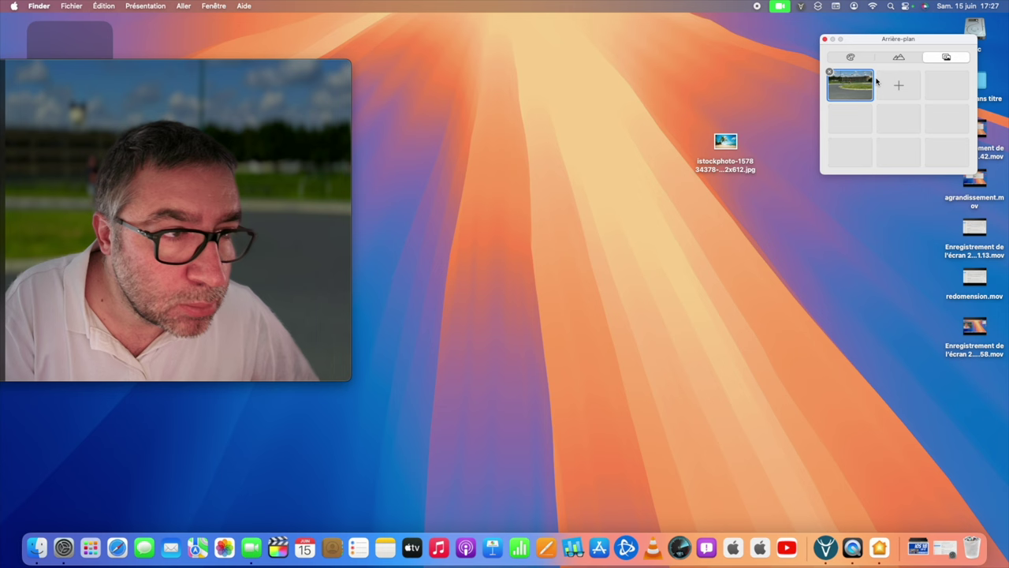
# - Add the istockphoto beach JPG from the desktop as a custom FaceTime camera background
pyautogui.click(901, 86)
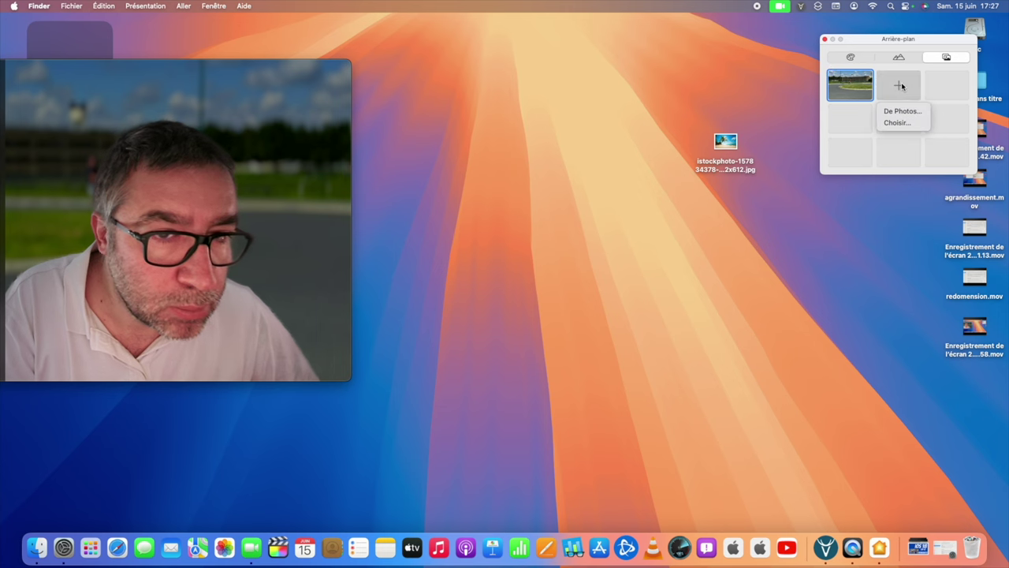
pyautogui.click(900, 123)
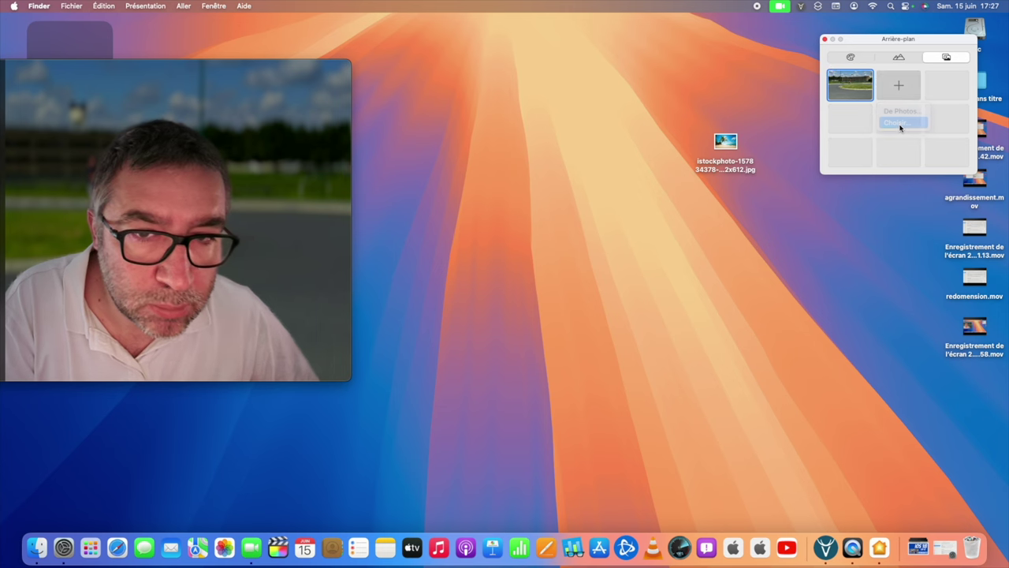
pyautogui.doubleClick(734, 147)
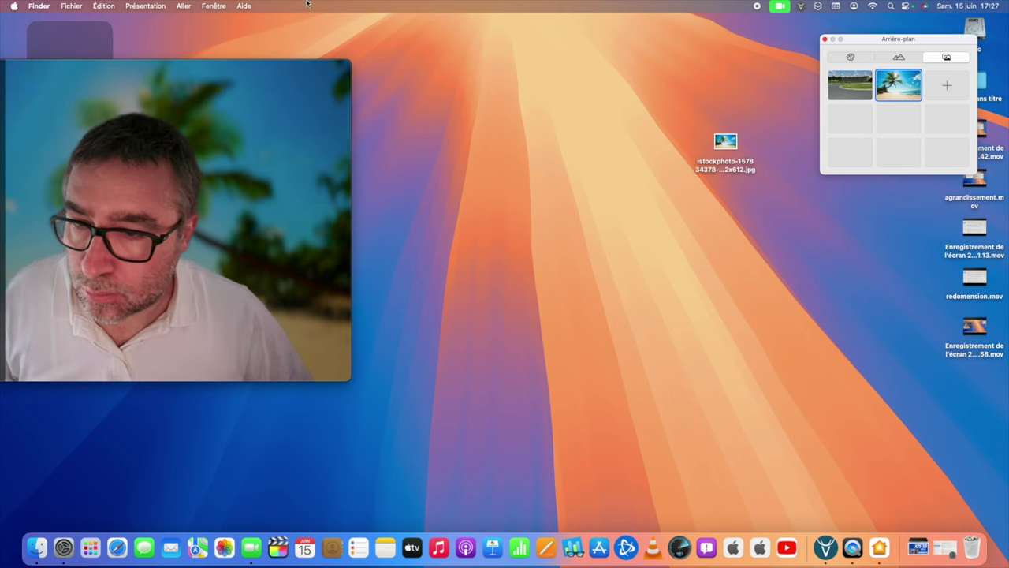
pyautogui.click(256, 77)
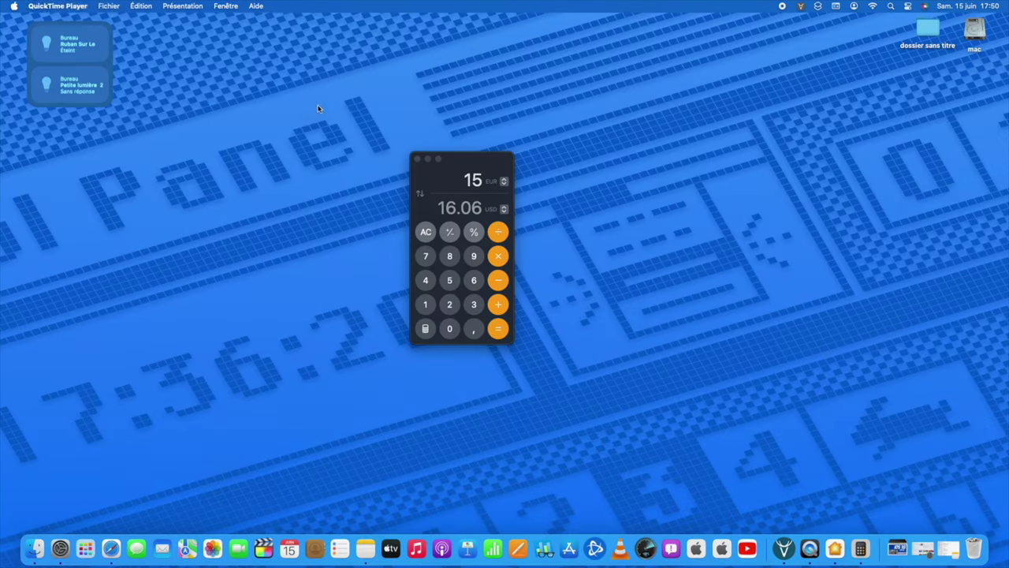
# - Switch to Calculator, choose the Élémentaire mode and turn off the Convertir option
pyautogui.click(319, 108)
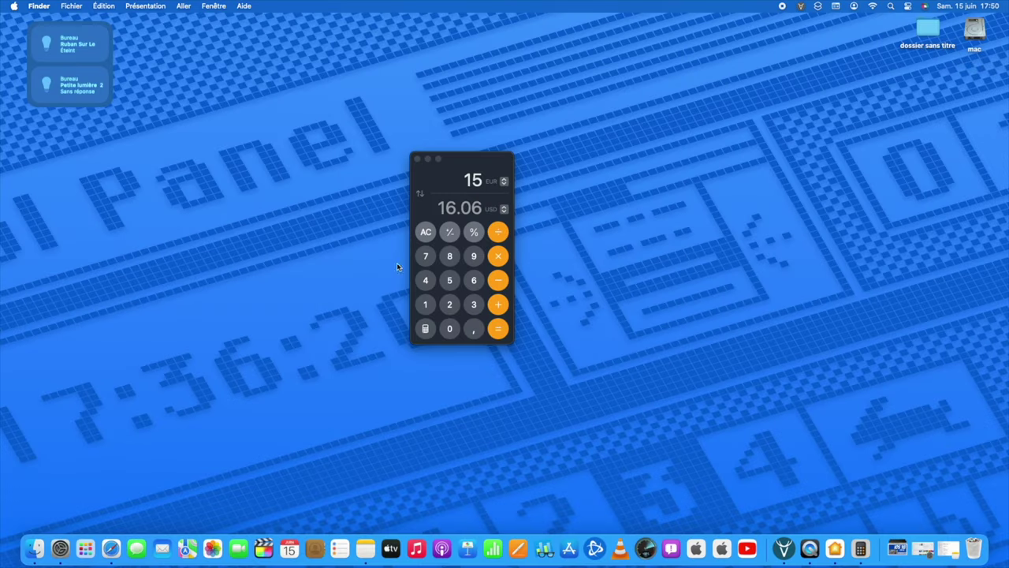
pyautogui.click(430, 334)
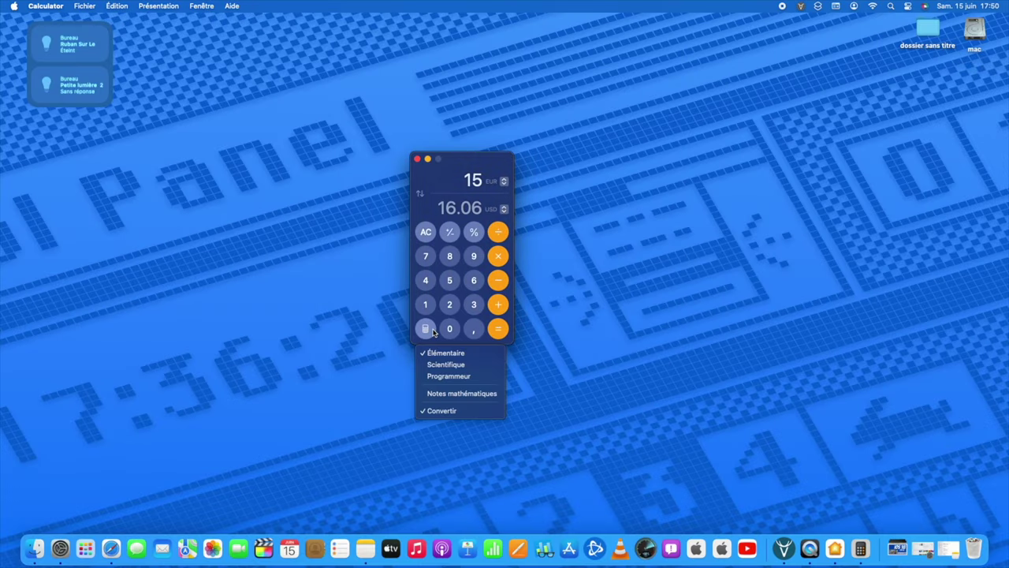
pyautogui.click(450, 358)
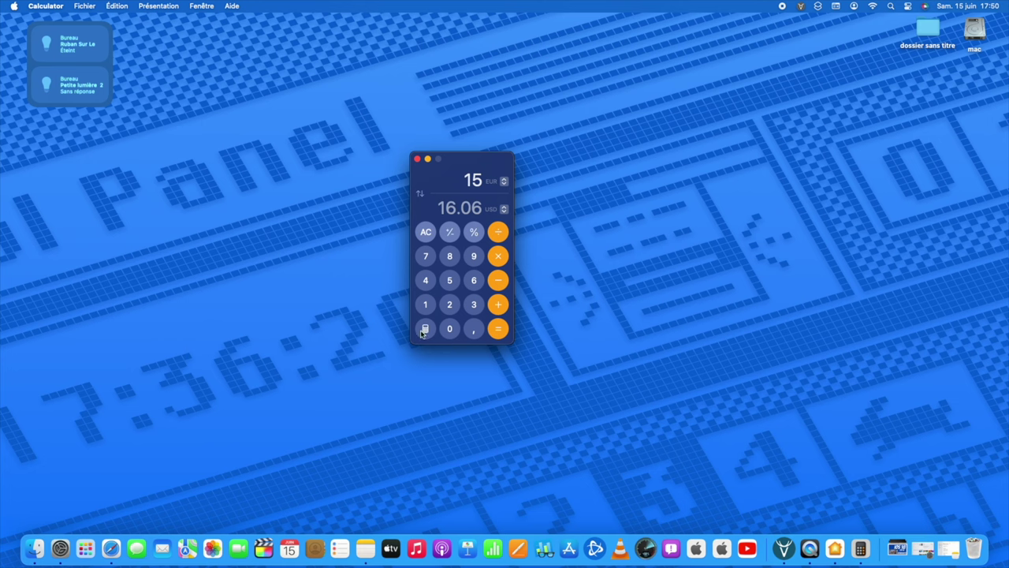
pyautogui.click(424, 331)
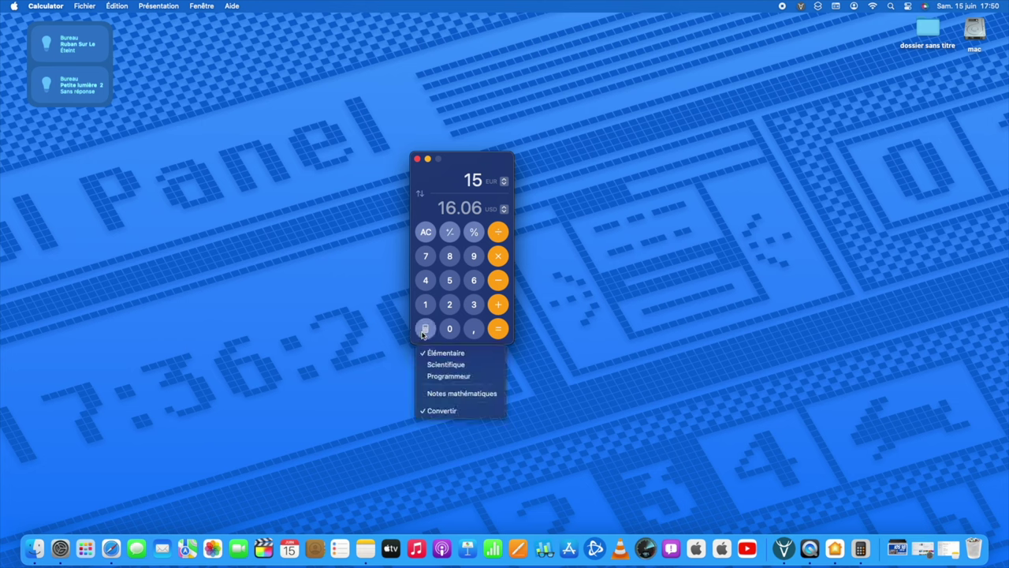
pyautogui.click(477, 411)
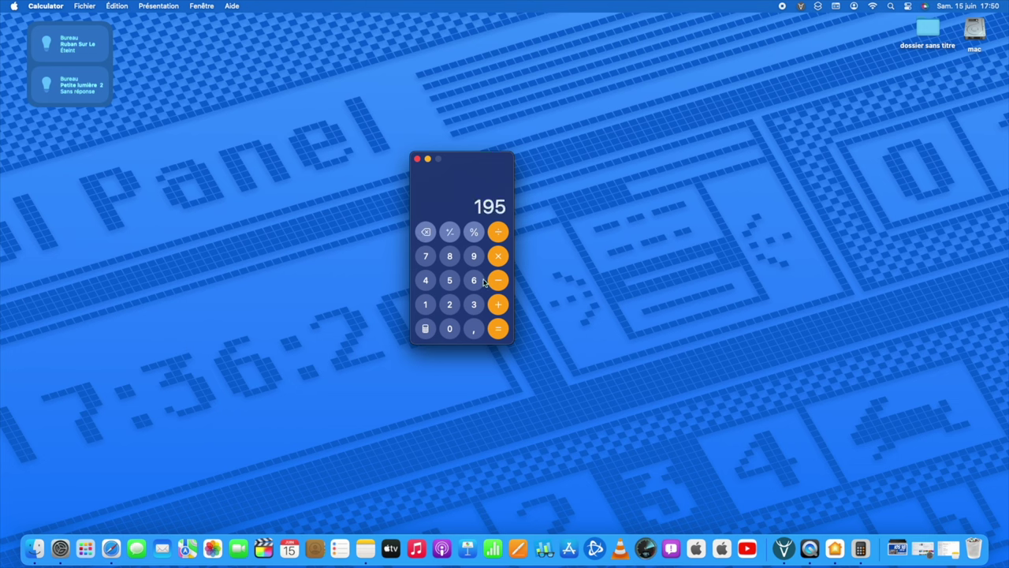
# - Enable unit conversion in the calculator and enter 7 as the EUR amount to convert to USD
pyautogui.click(424, 329)
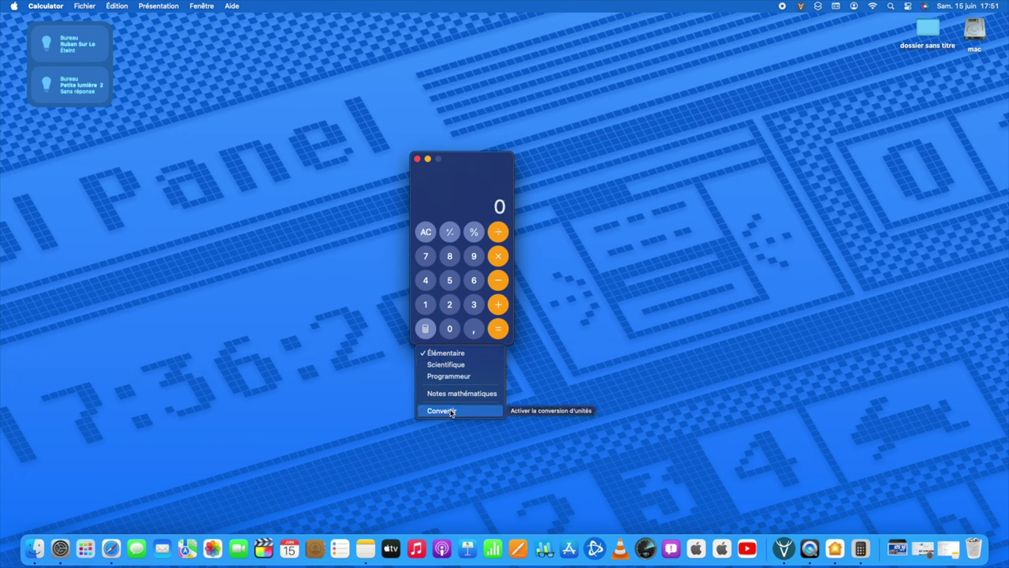
pyautogui.click(451, 412)
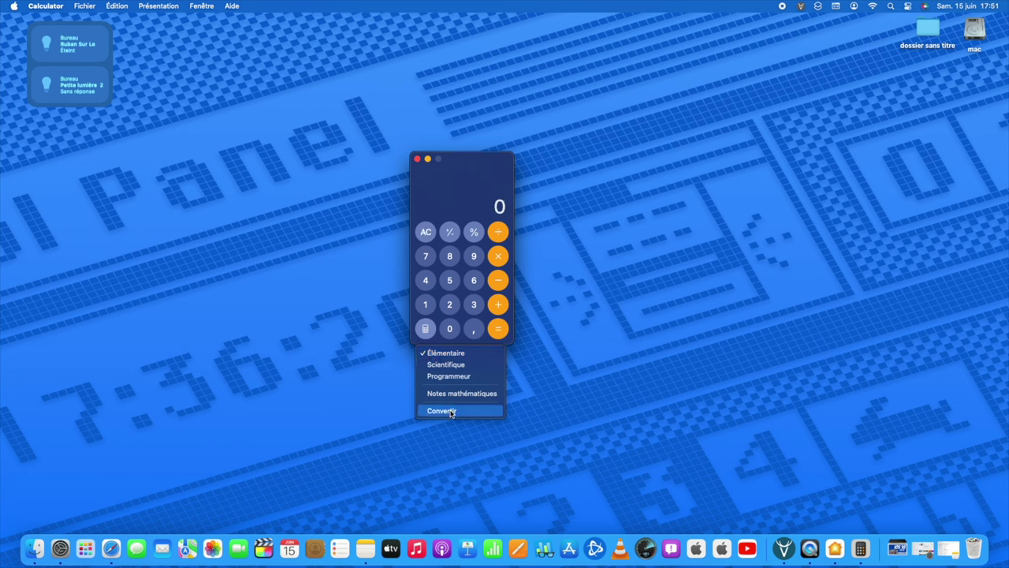
pyautogui.write('7')
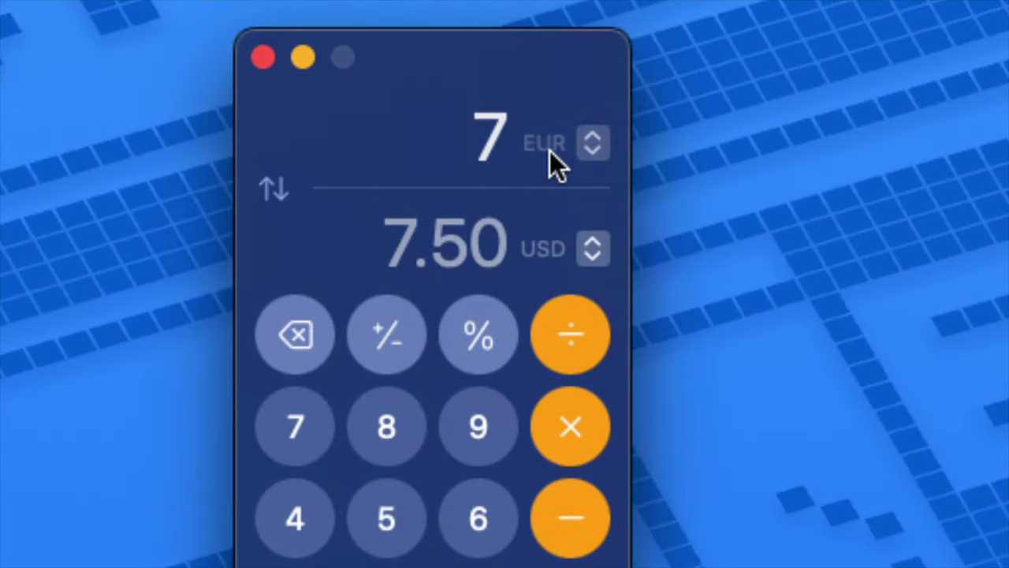
# - Switch the conversion from currency to temperature, from °C to °F, and enter 10 as the Celsius value
pyautogui.click(492, 184)
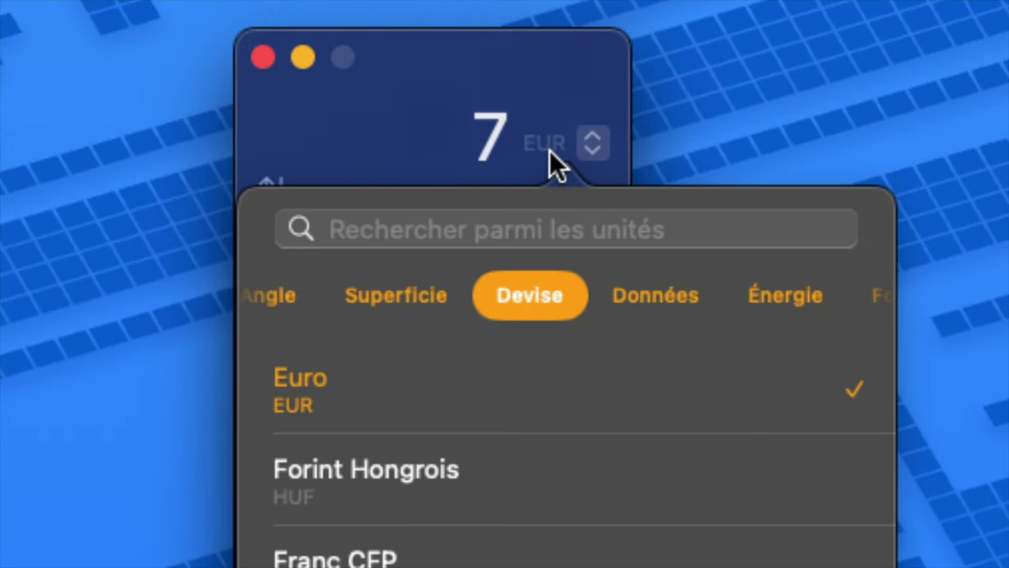
pyautogui.hscroll(5, 489, 274)
pyautogui.hscroll(8, 490, 276)
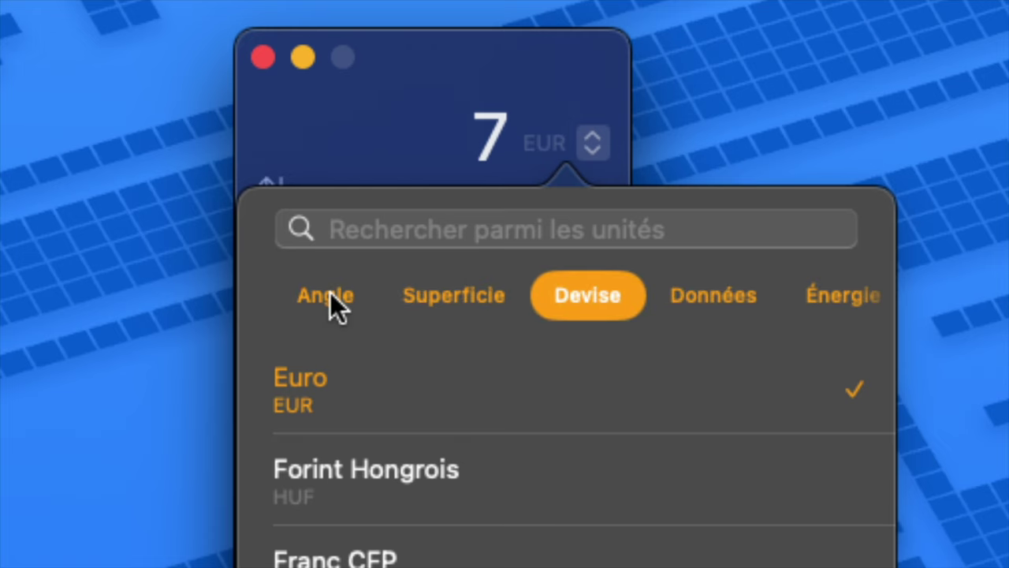
pyautogui.click(330, 294)
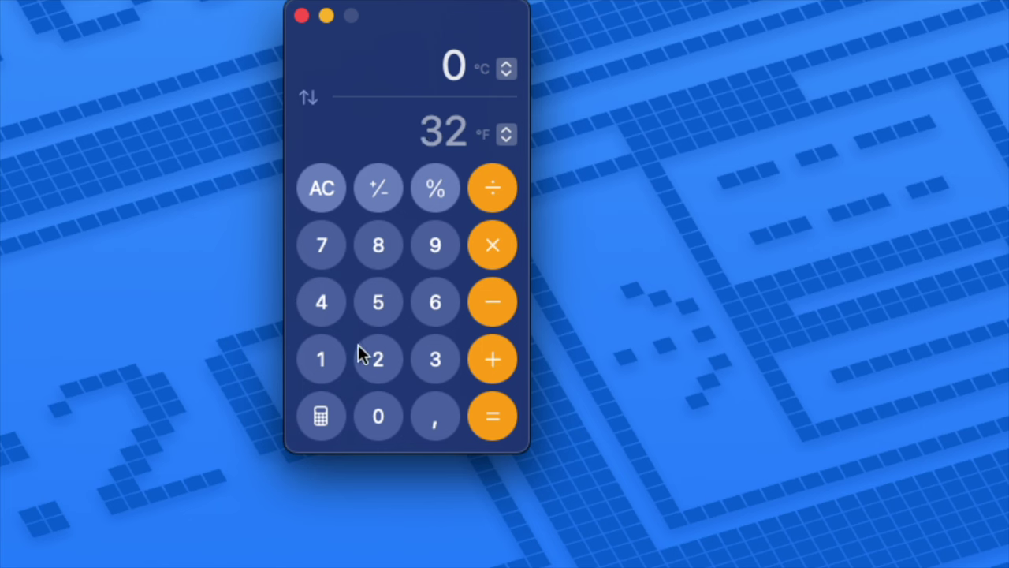
pyautogui.write('10')
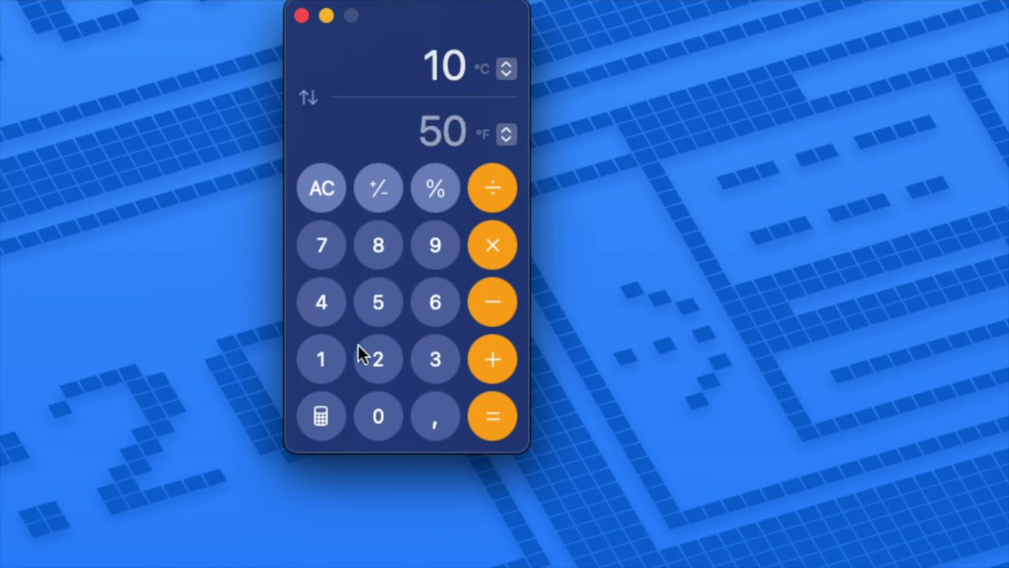
# - Open Notes mathématiques from the calculator and write the calculation 10+3= in the new note
pyautogui.click(321, 417)
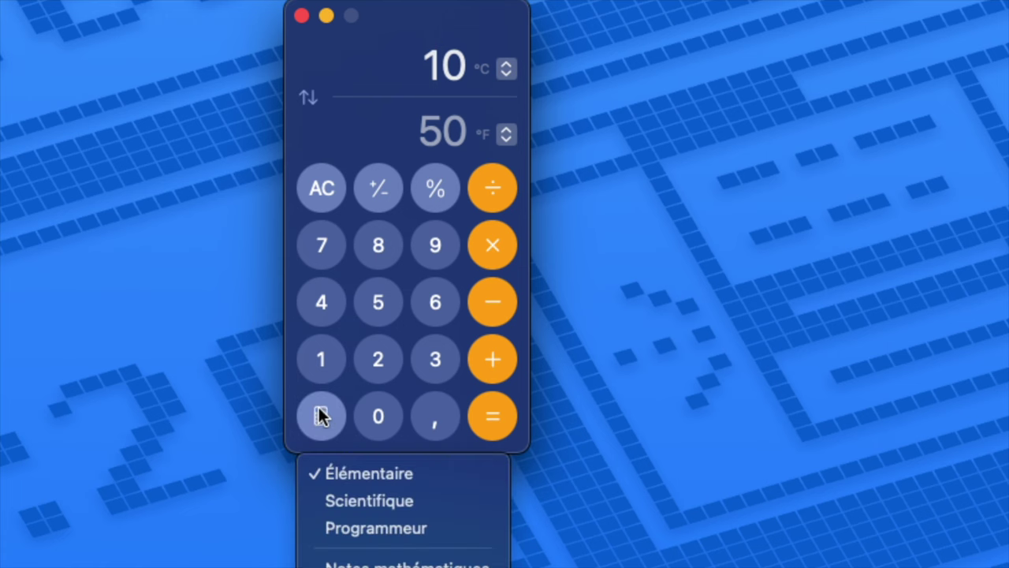
pyautogui.click(428, 560)
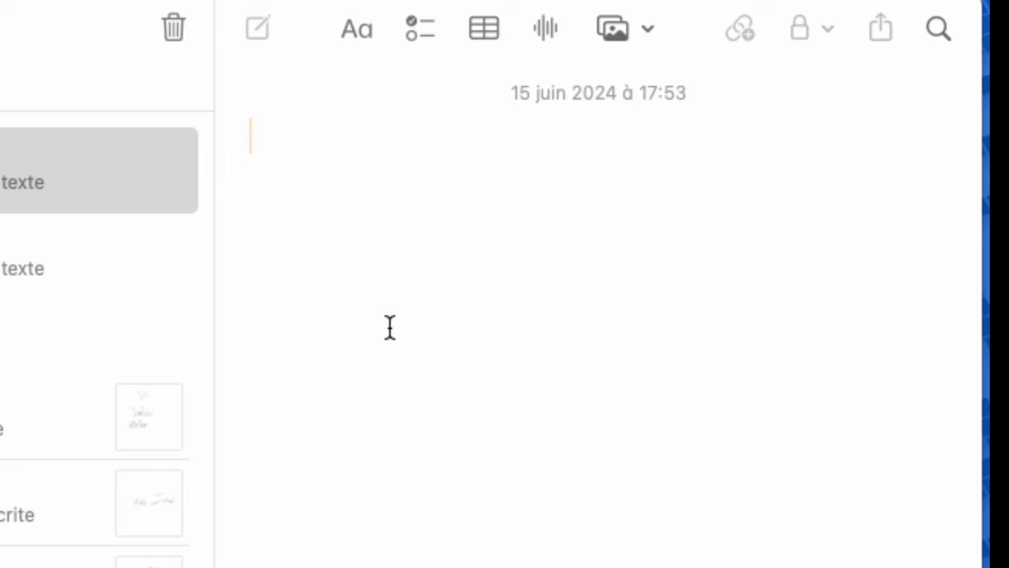
pyautogui.write('10')
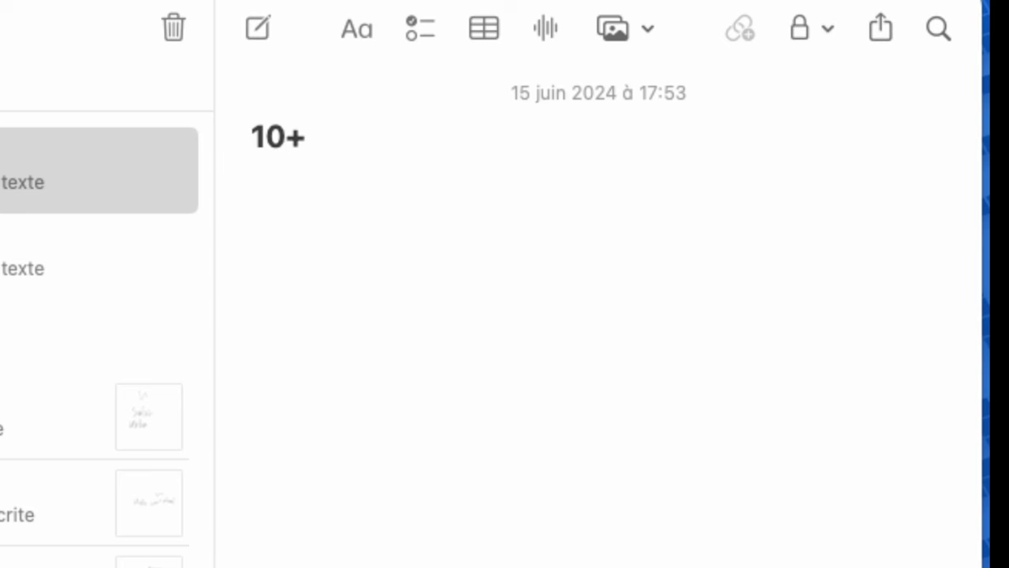
pyautogui.write('+3=')
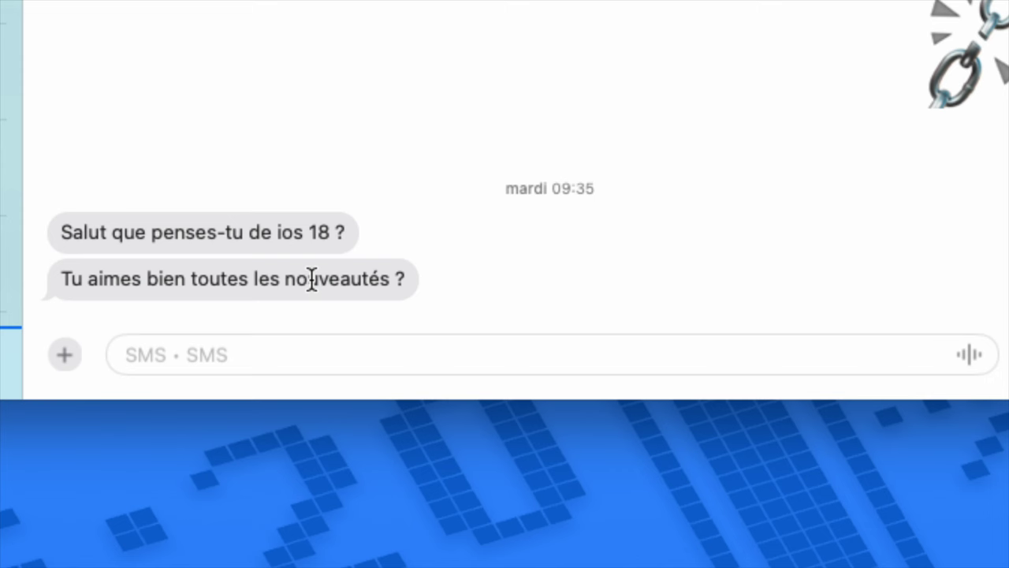
# - Open the Tapback reactions for the message "Tu aimes bien toutes les nouveautés ?" and browse the full emoji selection
pyautogui.click(315, 279)
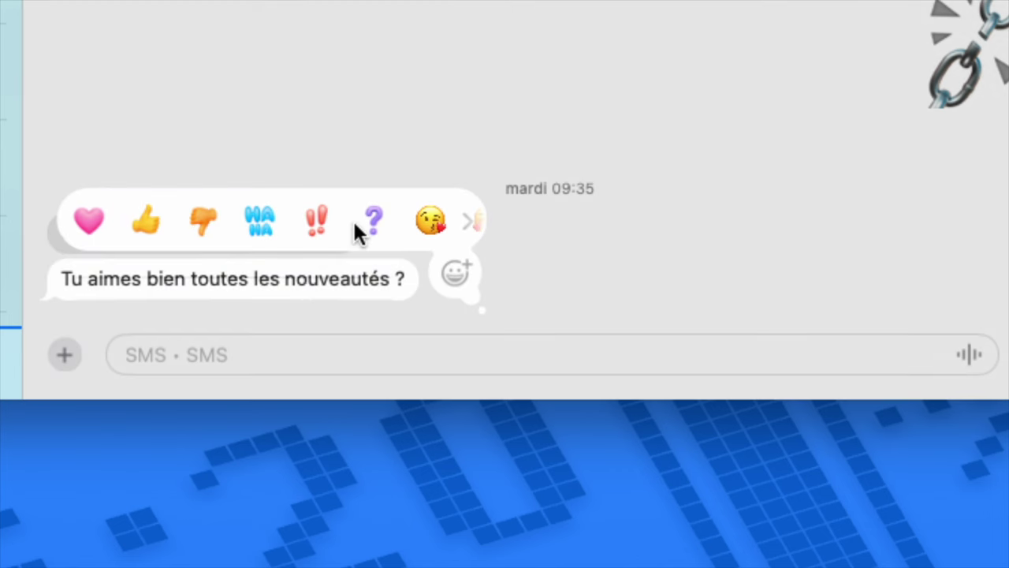
pyautogui.rightClick(309, 227)
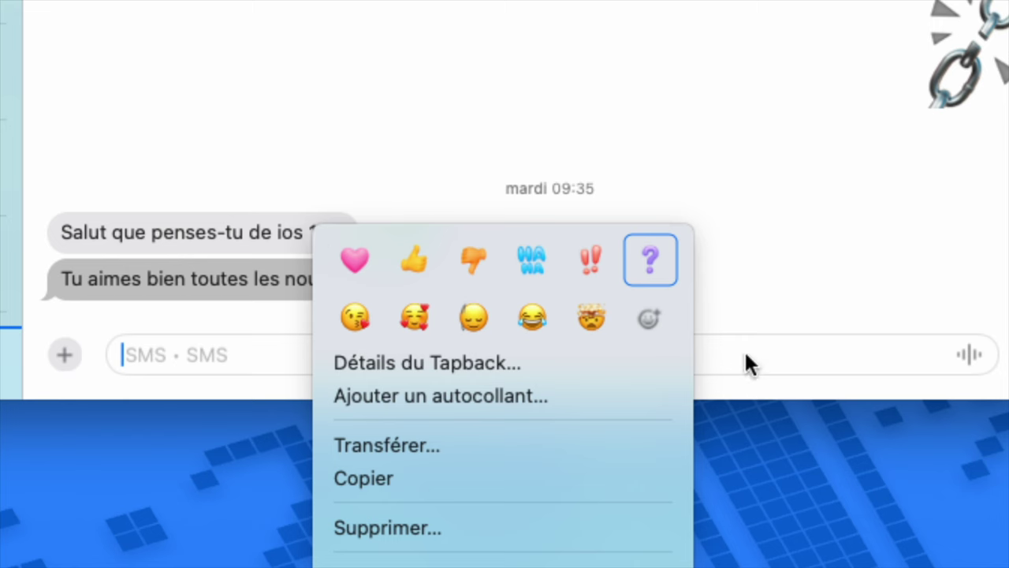
pyautogui.click(661, 327)
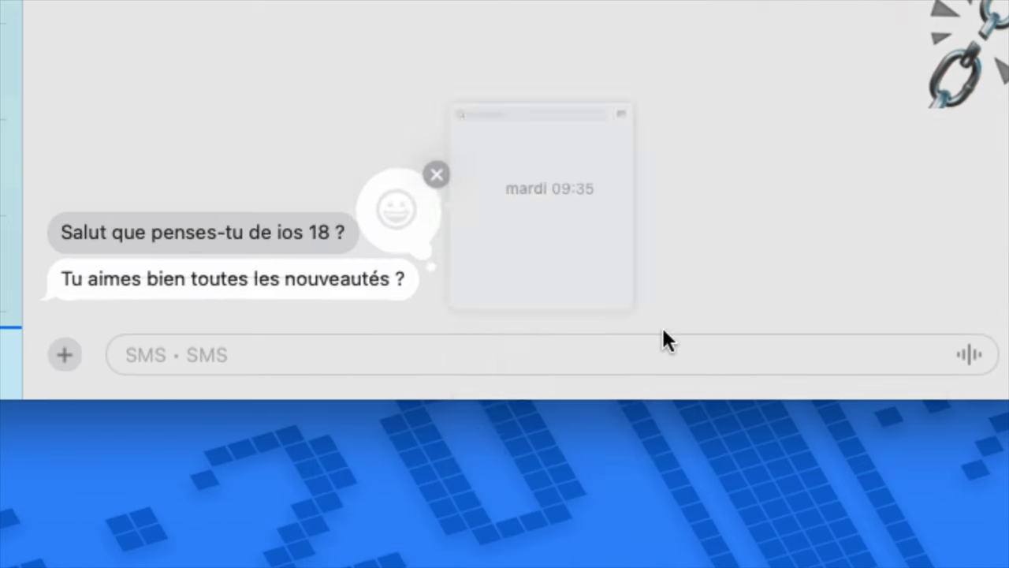
pyautogui.scroll(-3, 661, 326)
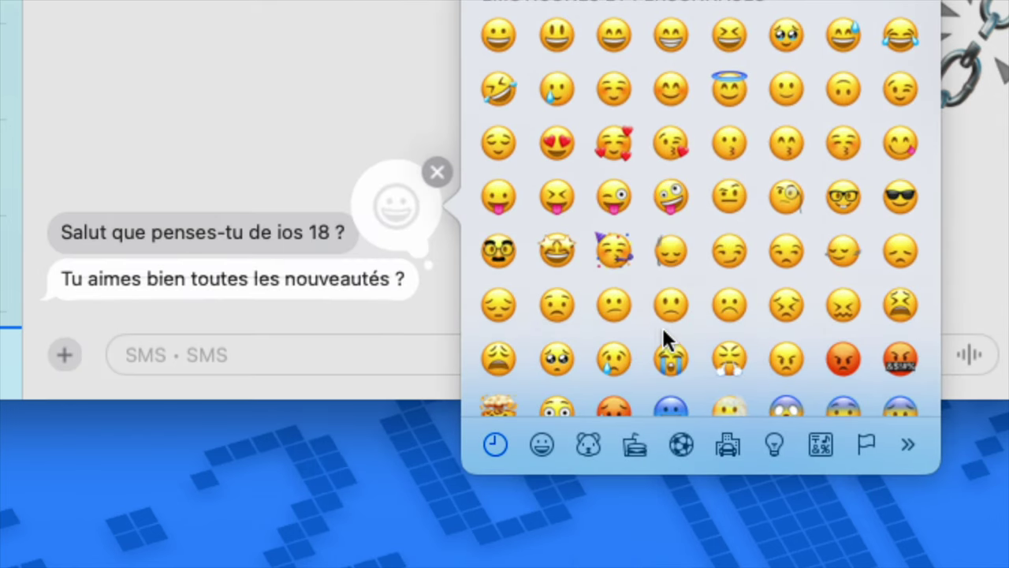
pyautogui.scroll(-8, 658, 325)
pyautogui.scroll(-3, 661, 341)
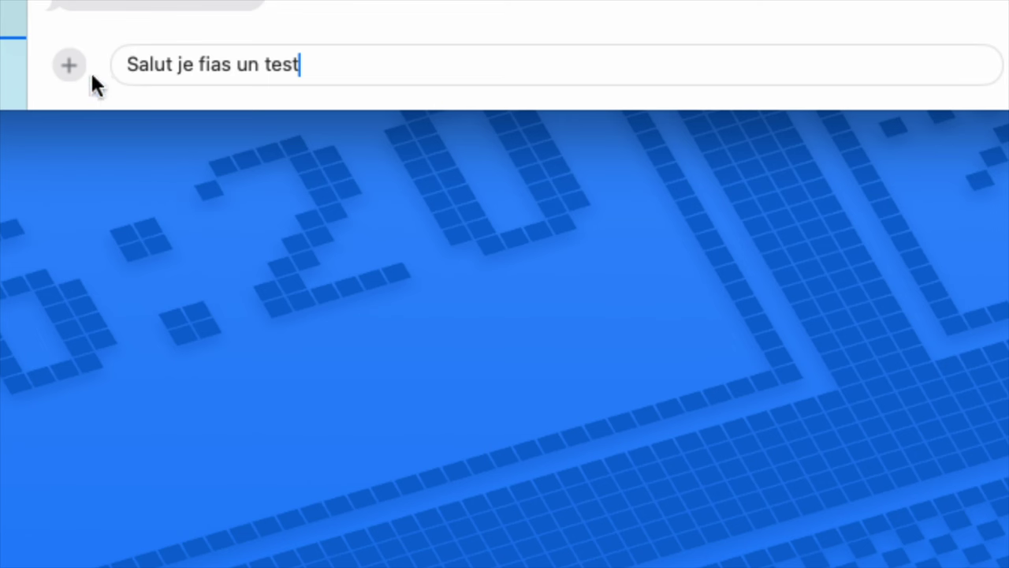
# - Turn the drafted message "Salut je fias un test" into a scheduled message with the Programmés option
pyautogui.click(68, 67)
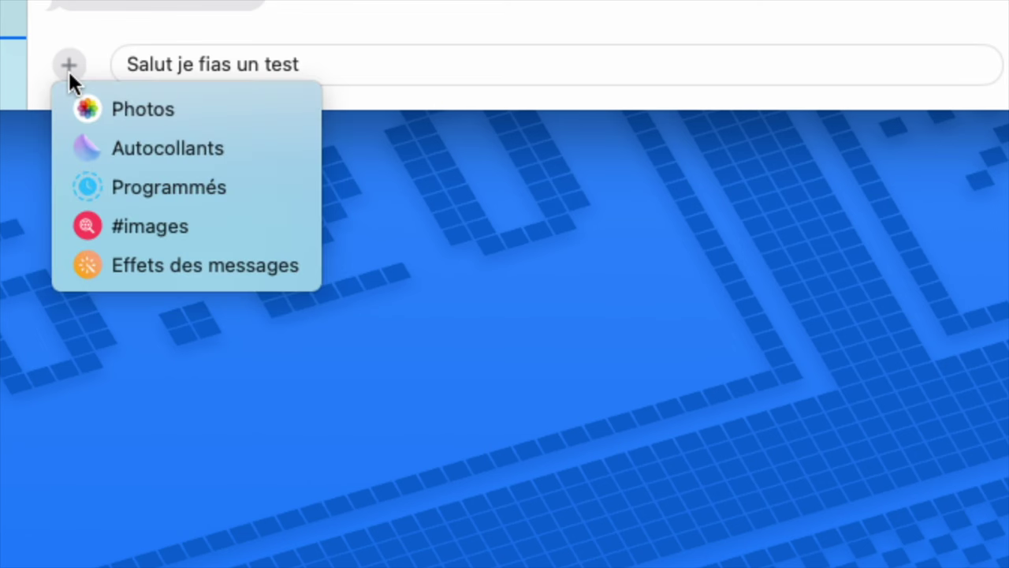
pyautogui.click(111, 186)
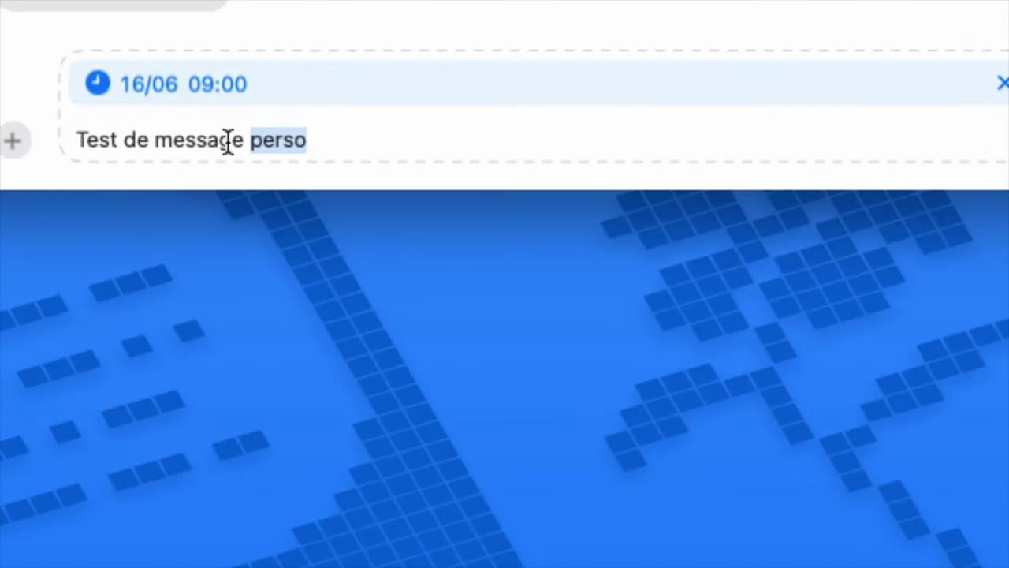
# - Apply the Rebond text effect to "perso" and the Ondulation effect to "message" in the scheduled message
pyautogui.rightClick(274, 143)
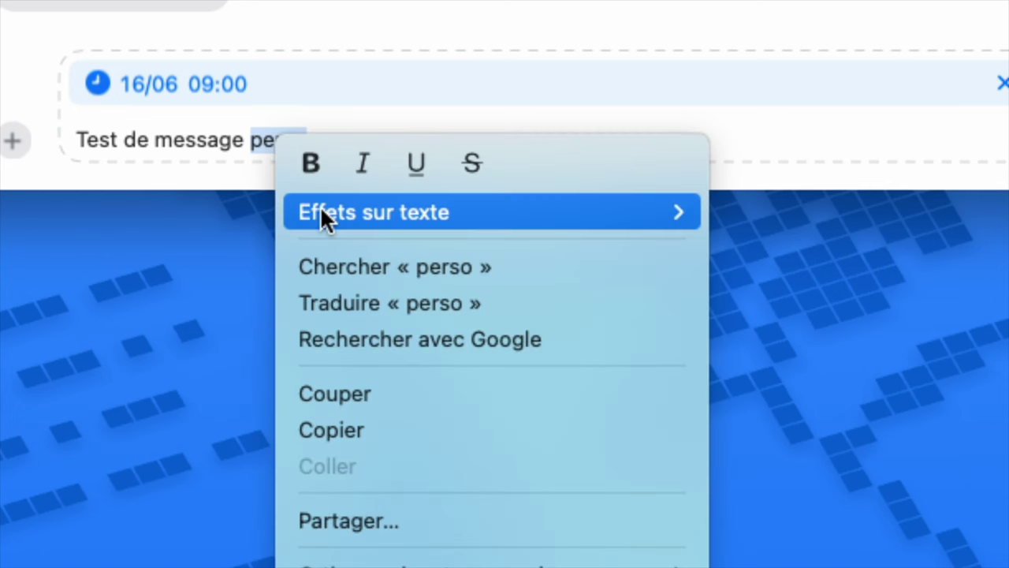
pyautogui.moveTo(322, 212)
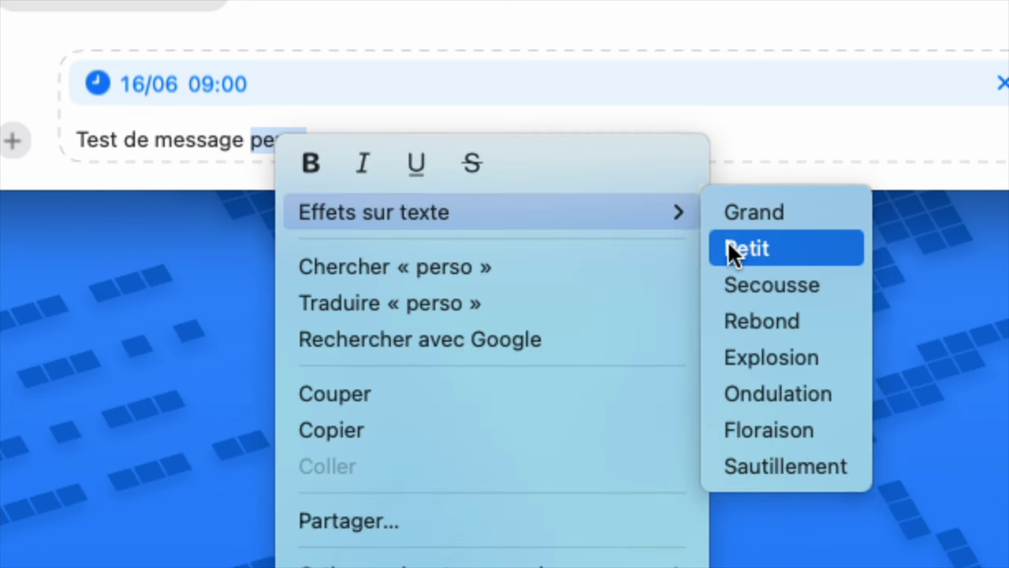
pyautogui.click(756, 319)
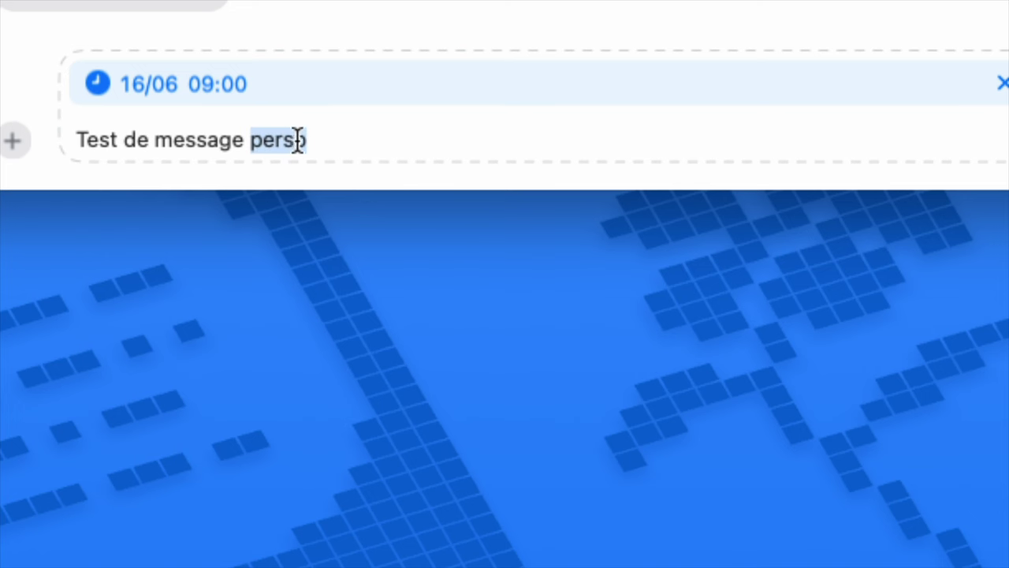
pyautogui.doubleClick(219, 134)
pyautogui.rightClick(220, 134)
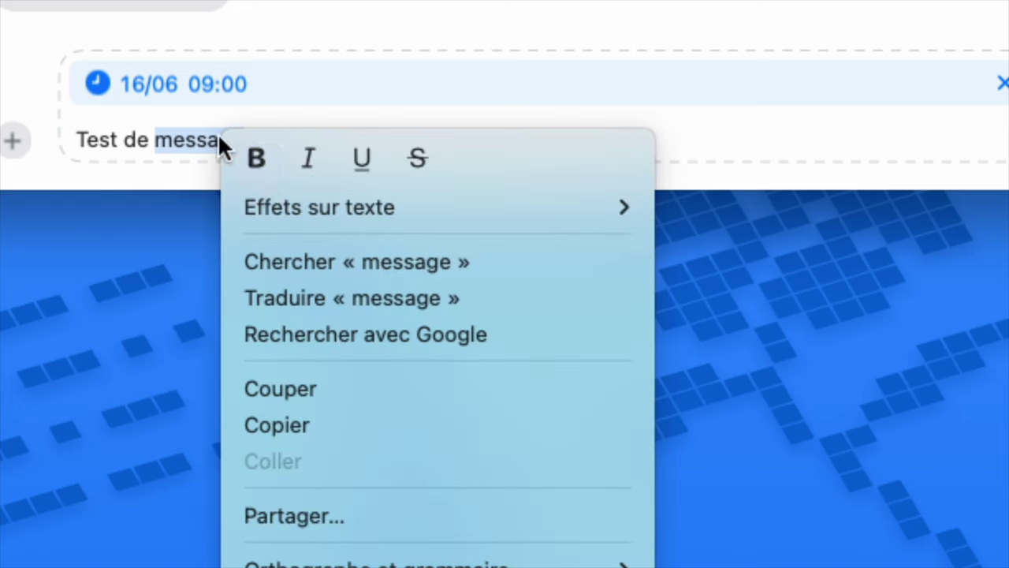
pyautogui.moveTo(383, 214)
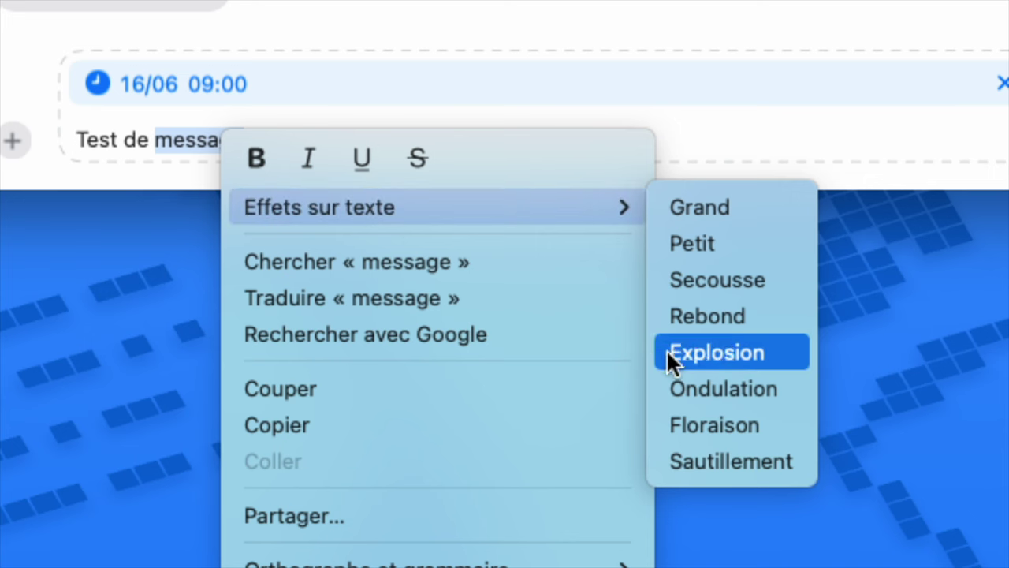
pyautogui.click(672, 379)
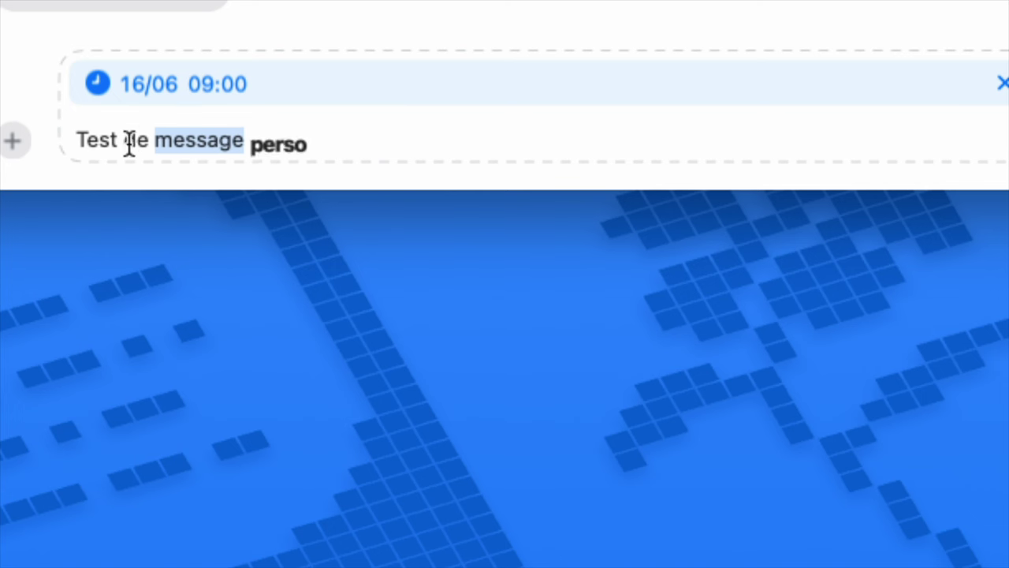
# - Apply the Floraison text effect to the word "Test" in the scheduled message
pyautogui.doubleClick(101, 146)
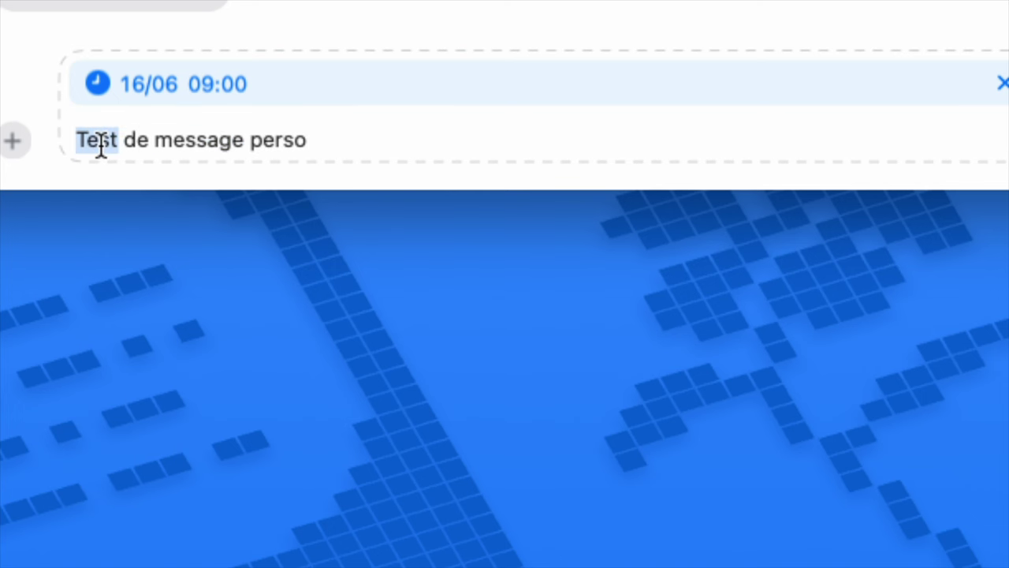
pyautogui.click(101, 147)
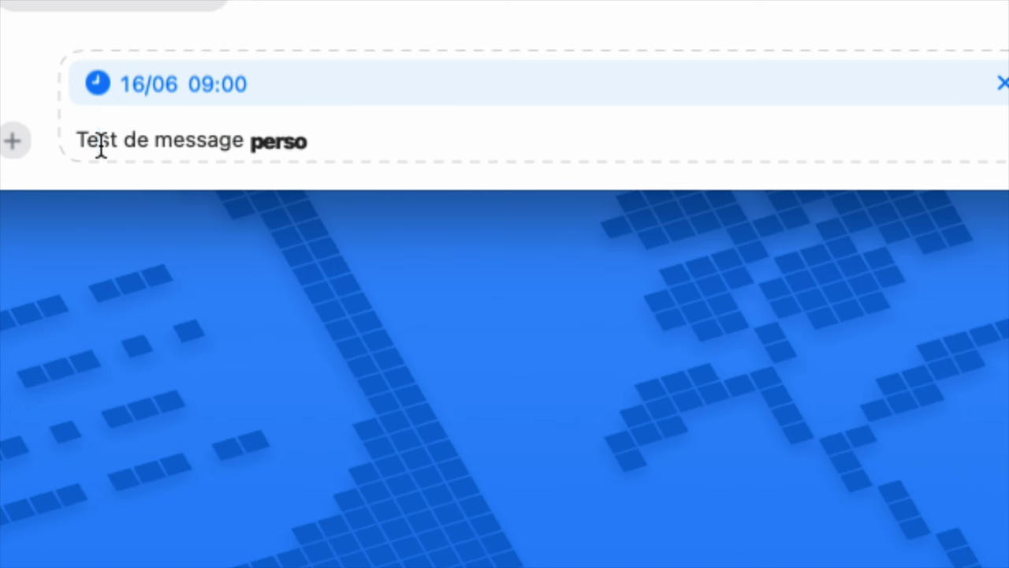
pyautogui.doubleClick(90, 144)
pyautogui.rightClick(90, 143)
pyautogui.moveTo(304, 276)
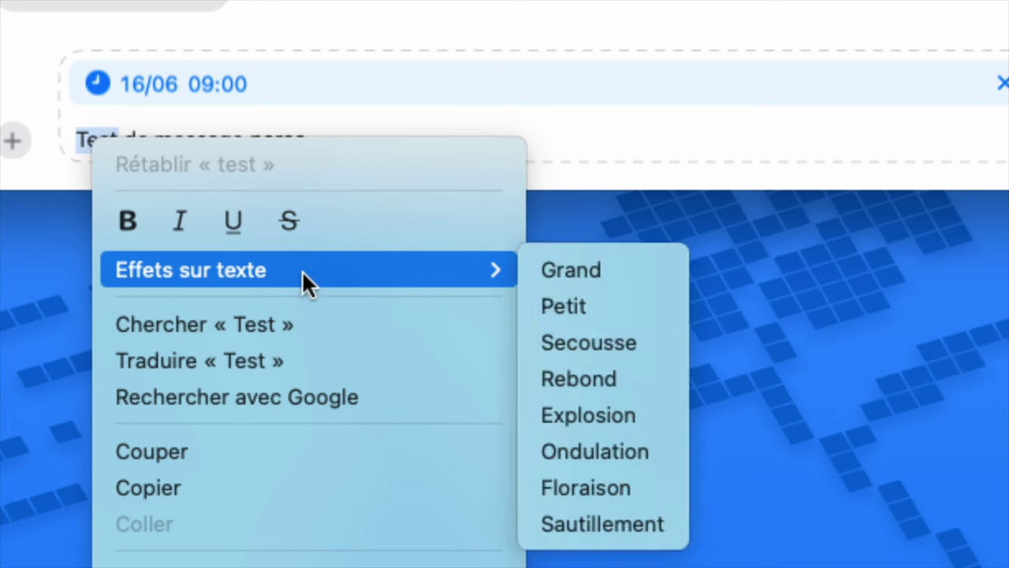
pyautogui.click(605, 489)
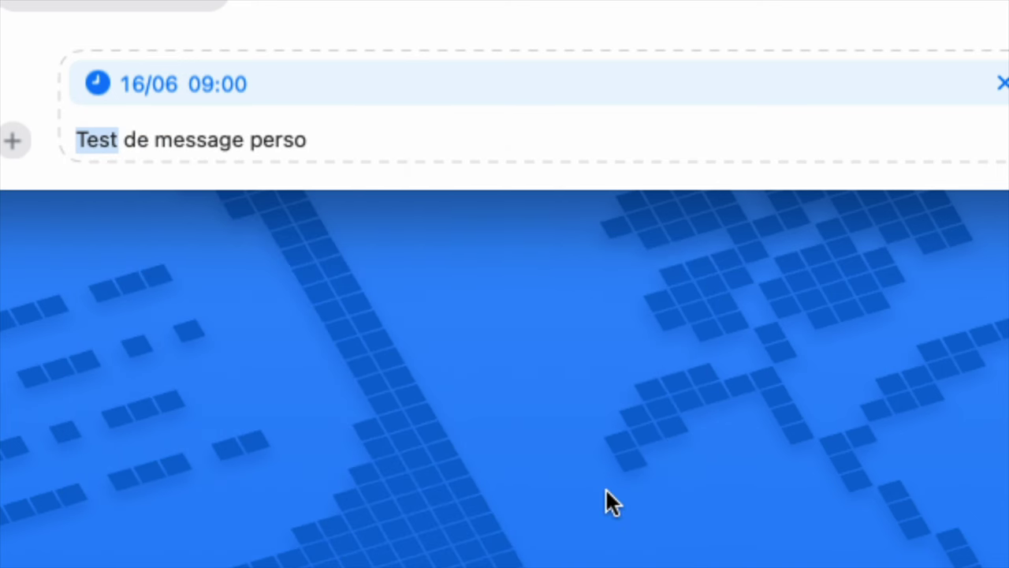
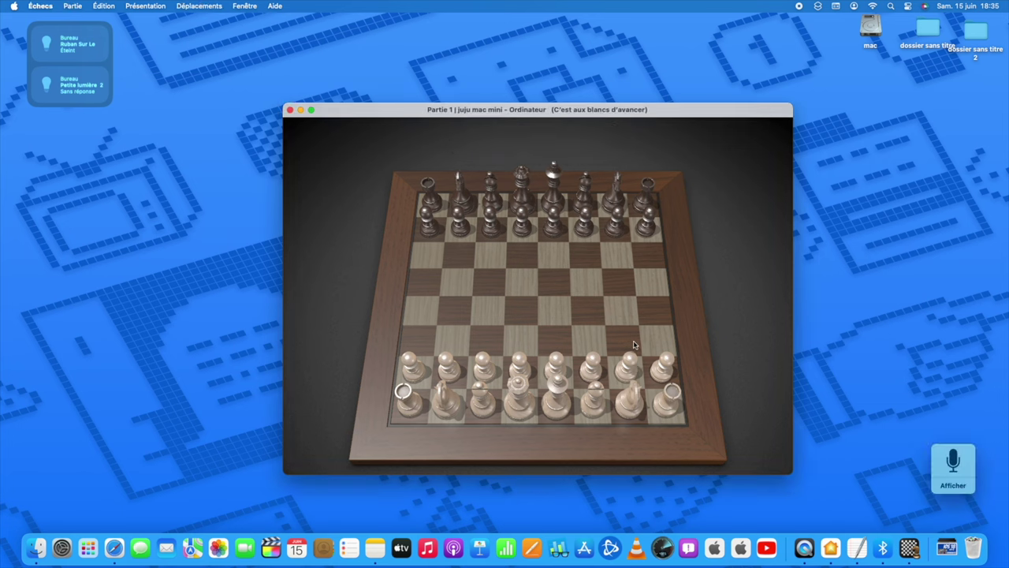
# - Play three white chess moves: pawn to g3, bishop from f1 to g2, and pawn from c2 to c3
pyautogui.moveTo(633, 366); pyautogui.dragTo(623, 337)
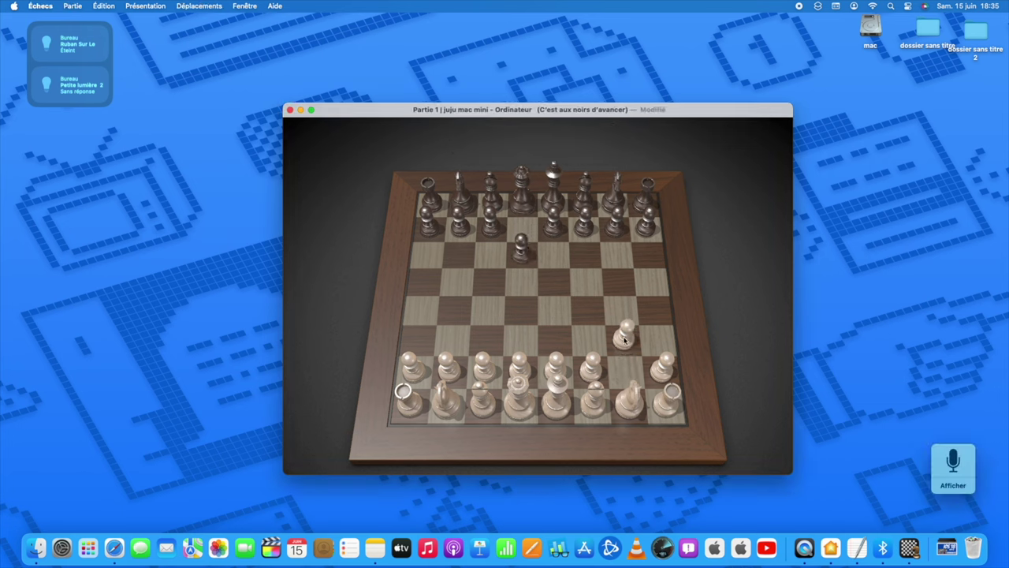
pyautogui.moveTo(593, 398); pyautogui.dragTo(623, 371)
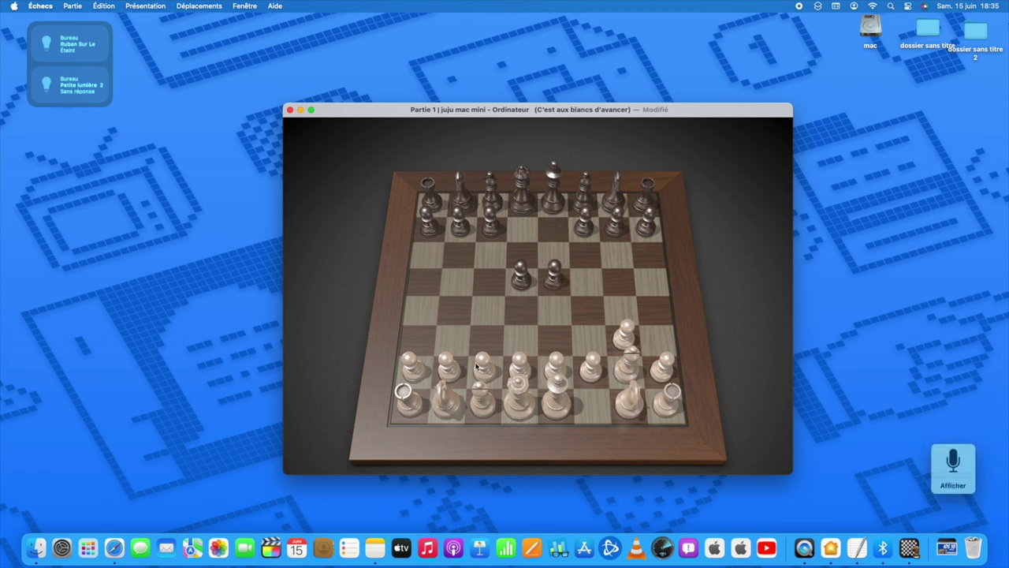
pyautogui.moveTo(476, 367); pyautogui.dragTo(477, 344)
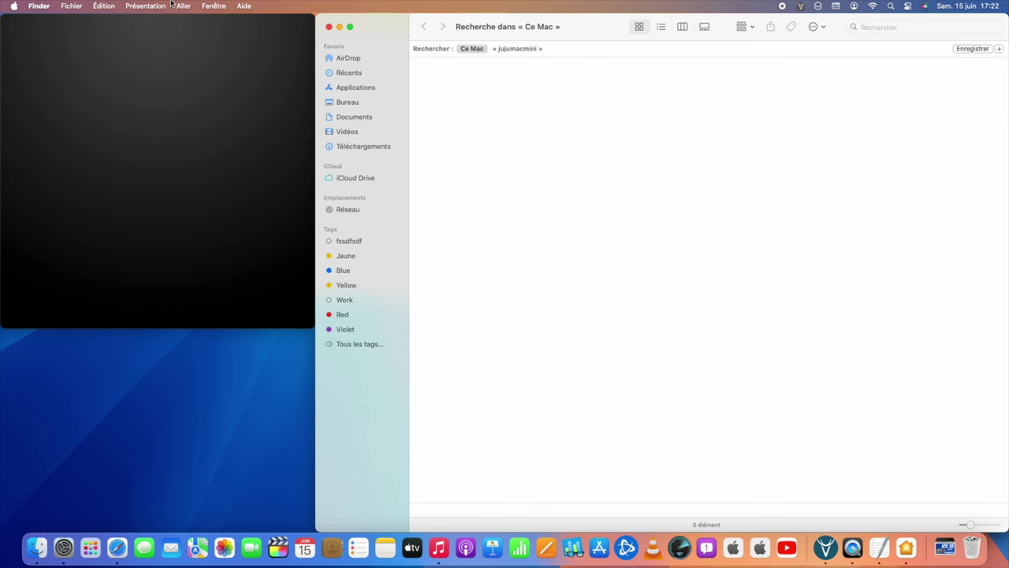
# - Arrange the open windows as Quarts, with the Finder search window active
pyautogui.click(238, 6)
pyautogui.click(214, 5)
pyautogui.click(213, 6)
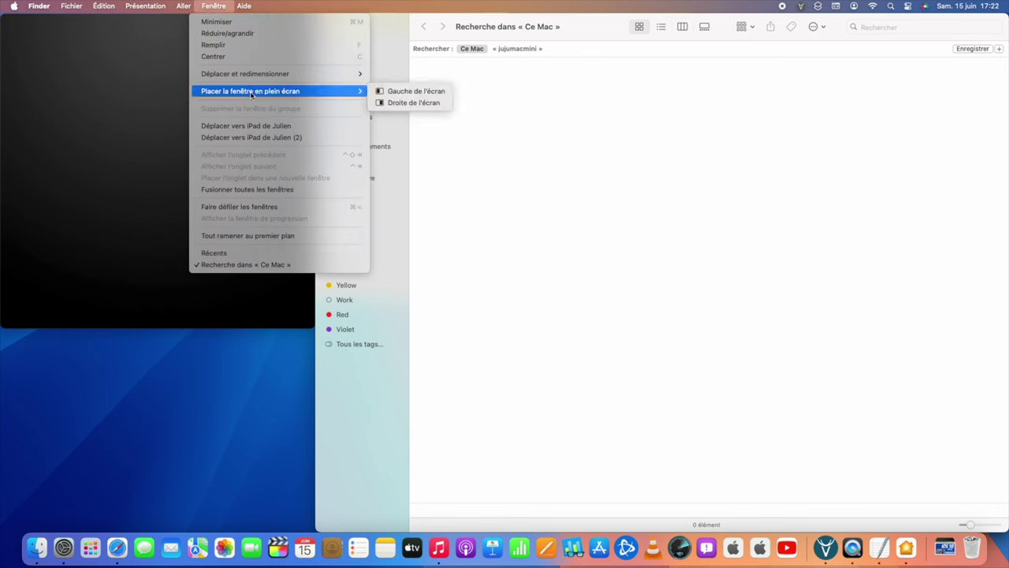
pyautogui.moveTo(267, 76)
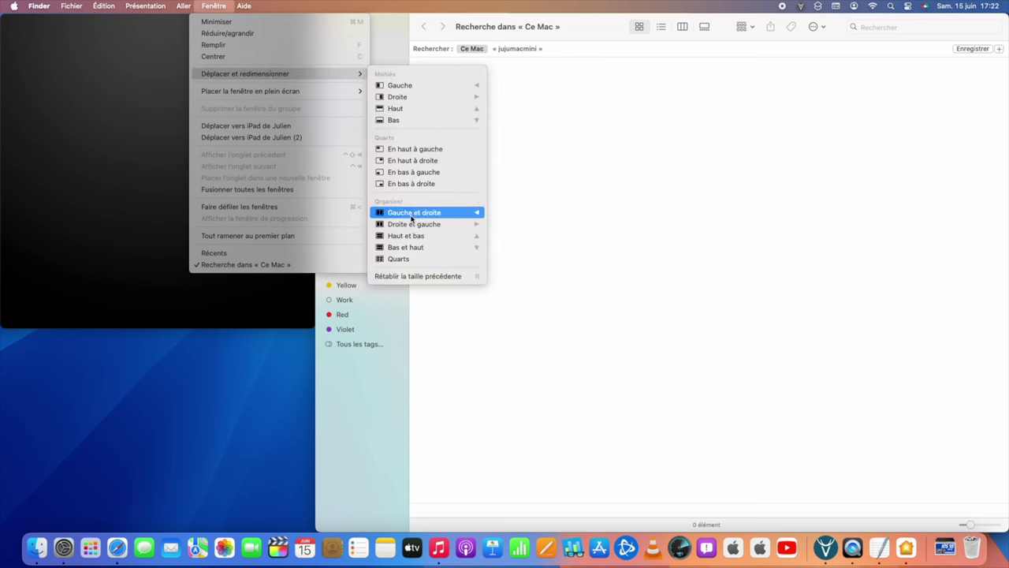
pyautogui.click(395, 259)
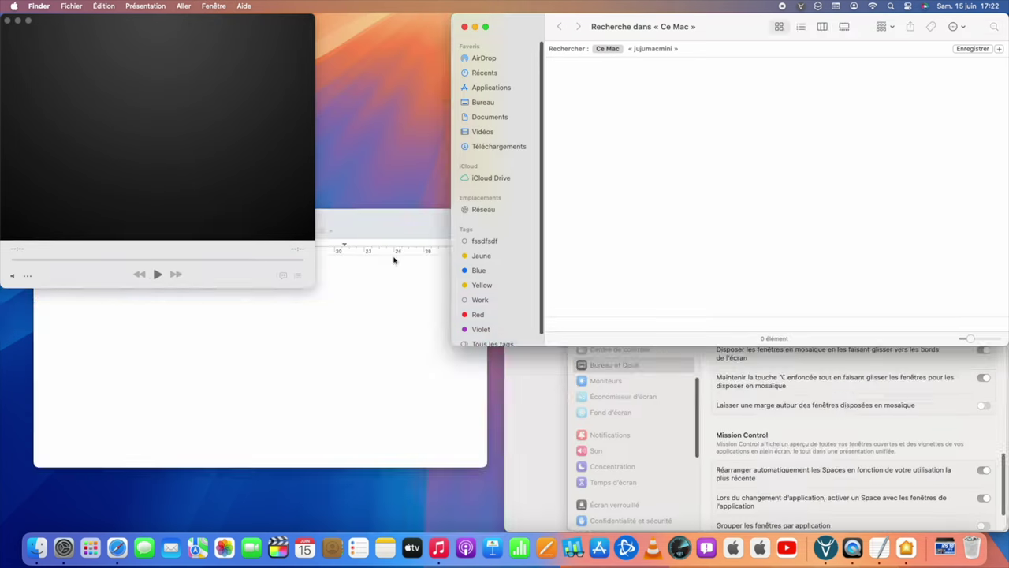
# - Activate the tiled text document window and move it upward out of its lower-left quarter
pyautogui.moveTo(96, 28)
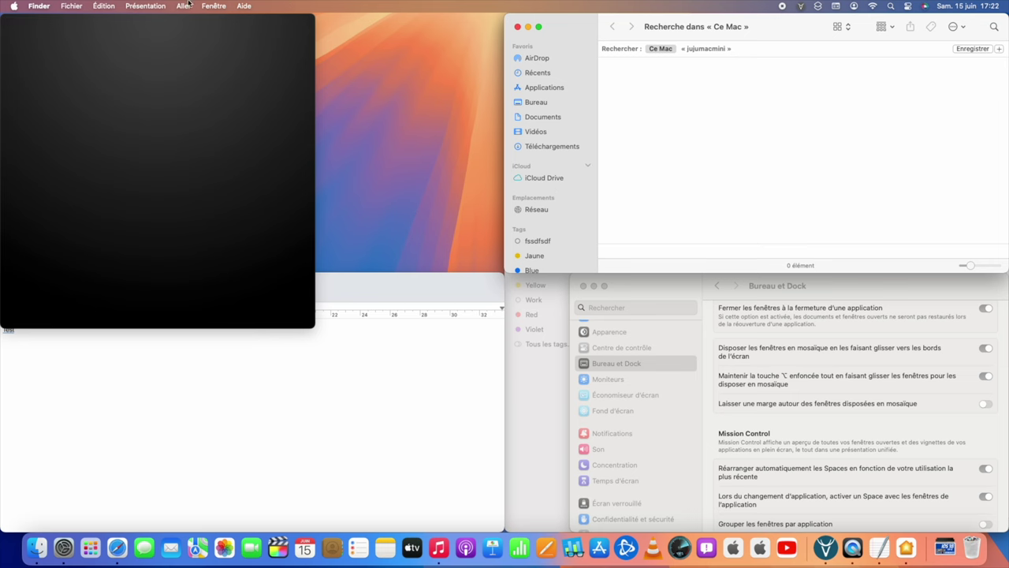
pyautogui.click(447, 294)
pyautogui.moveTo(436, 293); pyautogui.dragTo(437, 210)
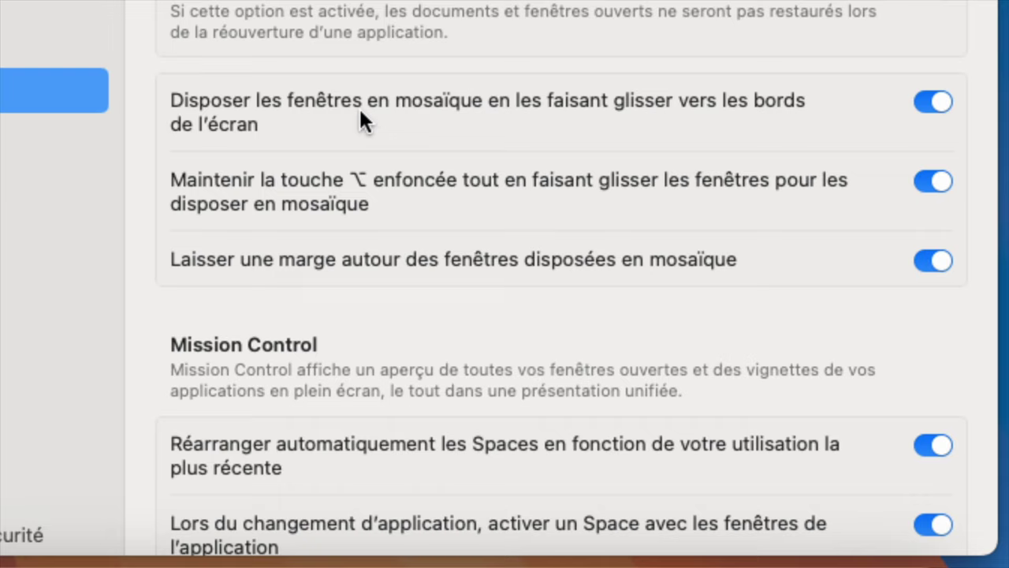
# - Review the window tiling and margin options in the Bureau et Dock settings
pyautogui.scroll(-2, 361, 130)
pyautogui.scroll(1, 362, 180)
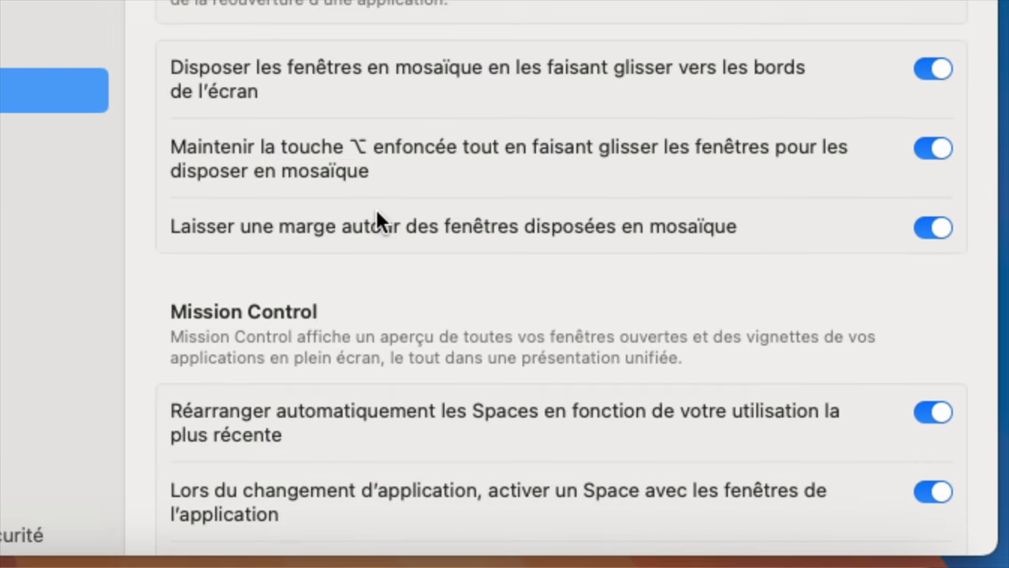
# - Turn off the margin around tiled windows and retile the Music window against the left screen edge
pyautogui.scroll(-1, 377, 217)
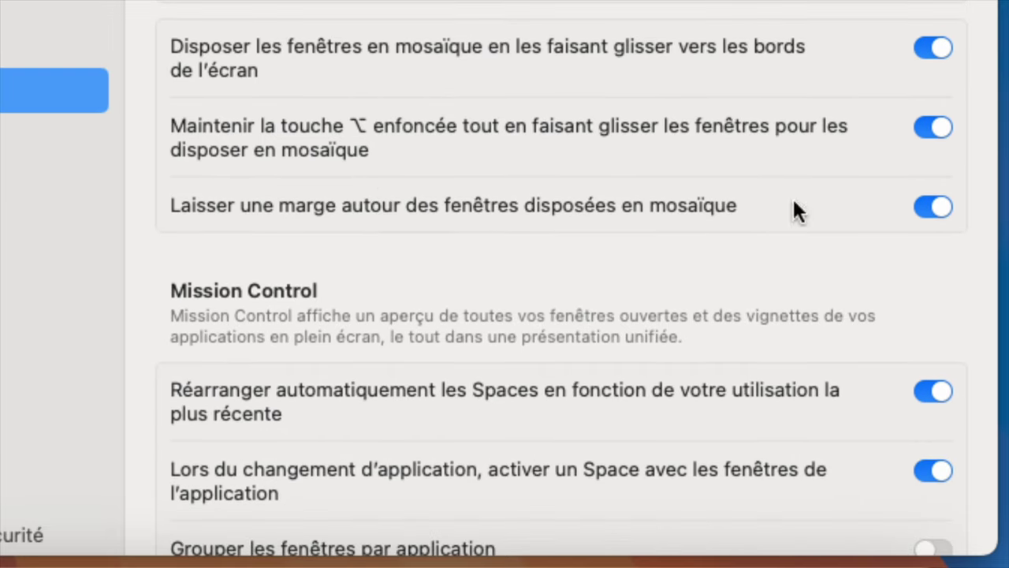
pyautogui.click(930, 207)
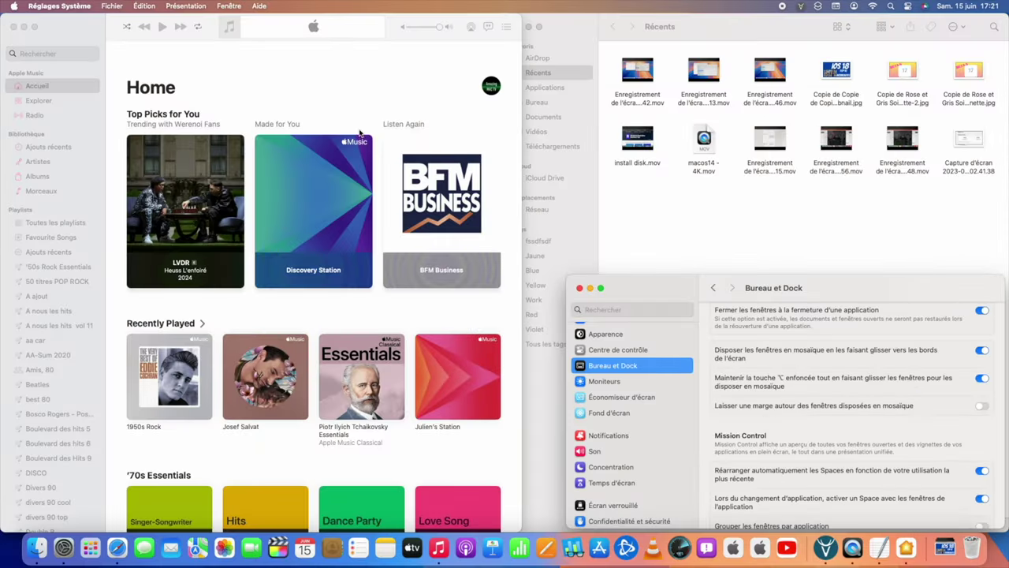
pyautogui.click(353, 28)
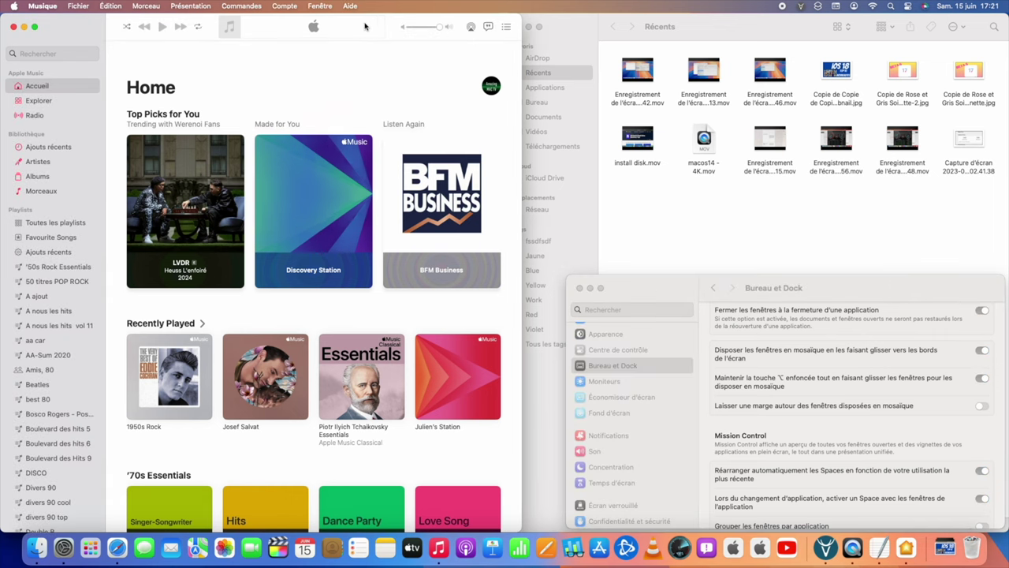
pyautogui.moveTo(370, 26); pyautogui.dragTo(68, 79)
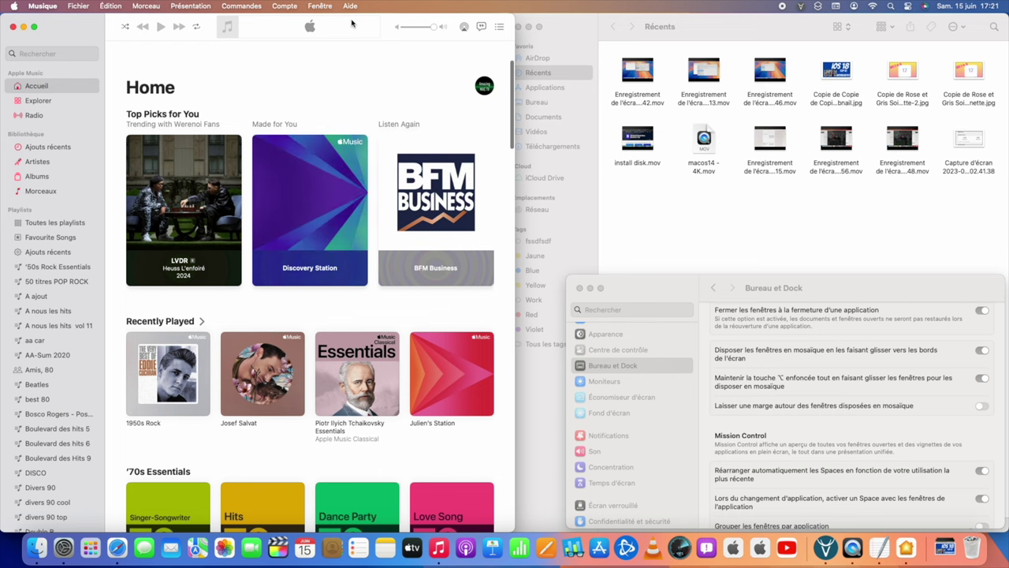
# - Move the Music window down out of the left half, and pull the tiled text document window free as well
pyautogui.moveTo(351, 26); pyautogui.dragTo(291, 196)
pyautogui.click(401, 90)
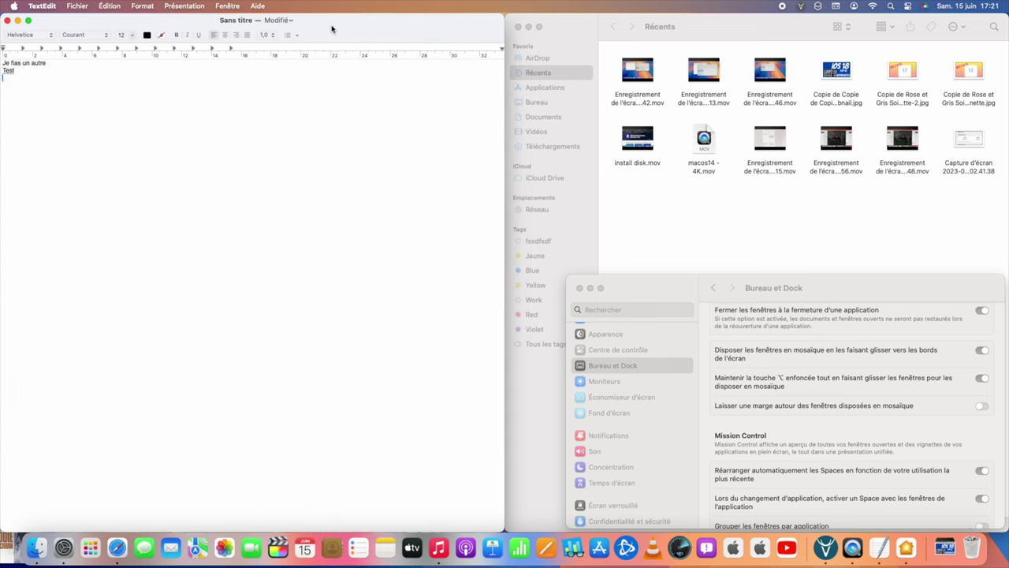
pyautogui.moveTo(356, 29); pyautogui.dragTo(342, 52)
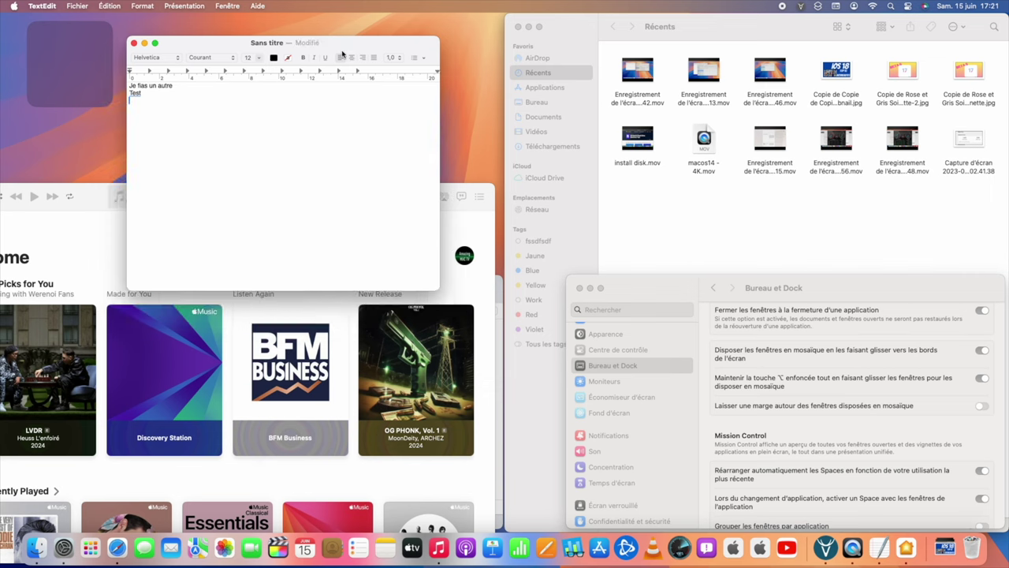
# - Lower the Music volume almost to its minimum and switch Music to the mini player
pyautogui.click(90, 219)
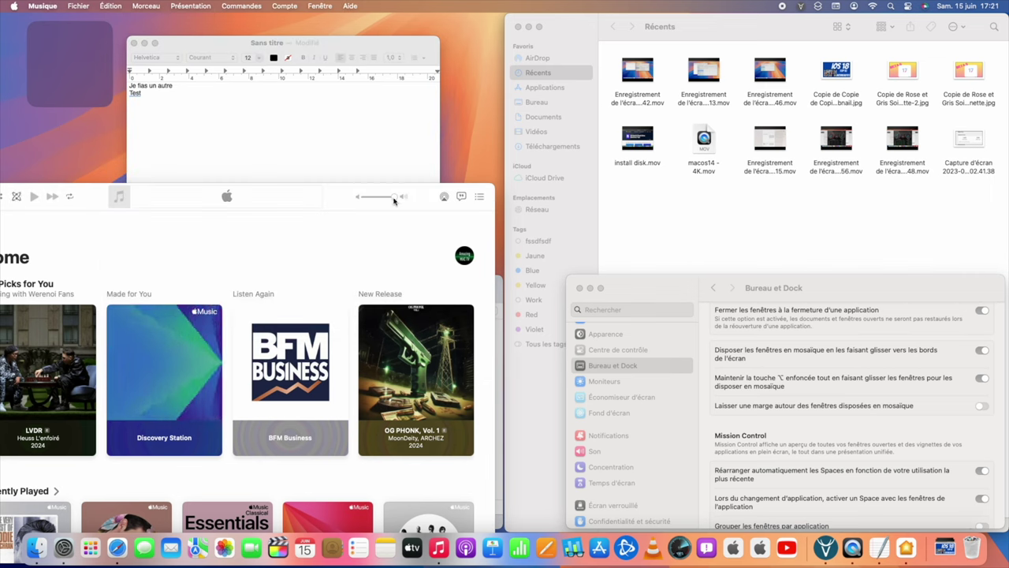
pyautogui.moveTo(394, 200); pyautogui.dragTo(364, 199)
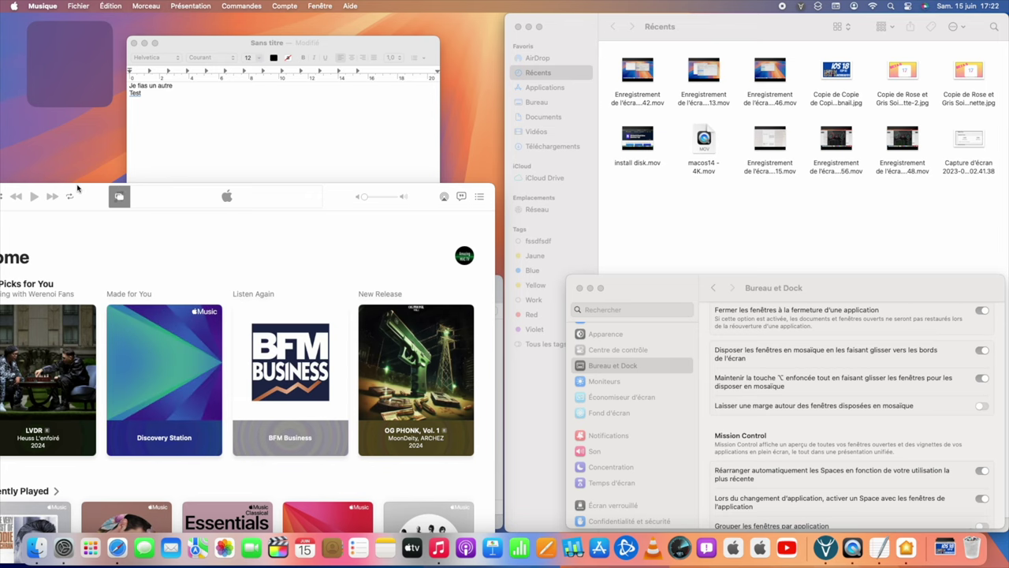
pyautogui.press('alt+super+m')
# - Snap the Music mini player to the left screen edge and move the Finder search window out of its lower-left quarter
pyautogui.moveTo(54, 185); pyautogui.dragTo(1, 113)
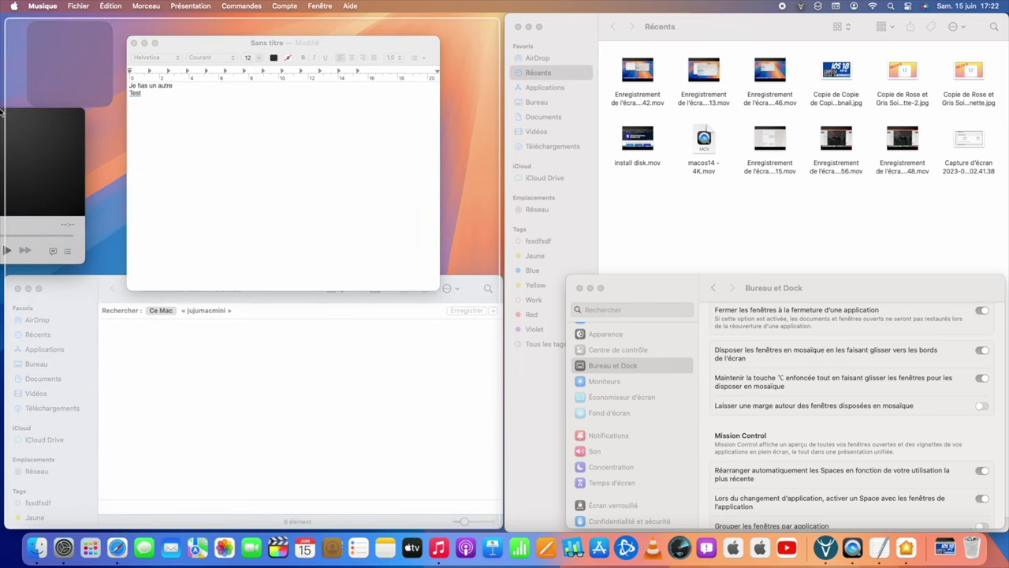
pyautogui.doubleClick(2, 111)
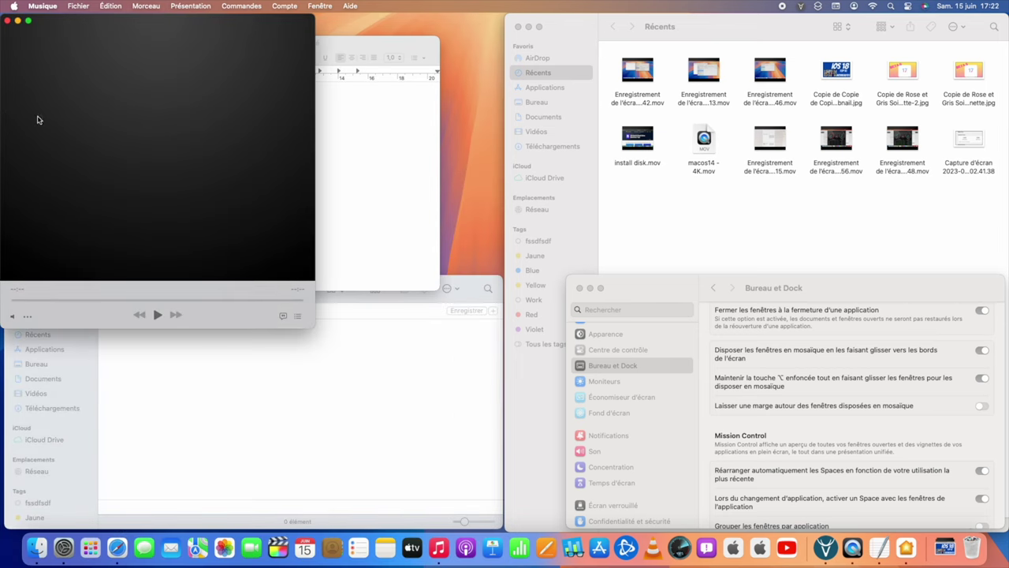
pyautogui.click(375, 354)
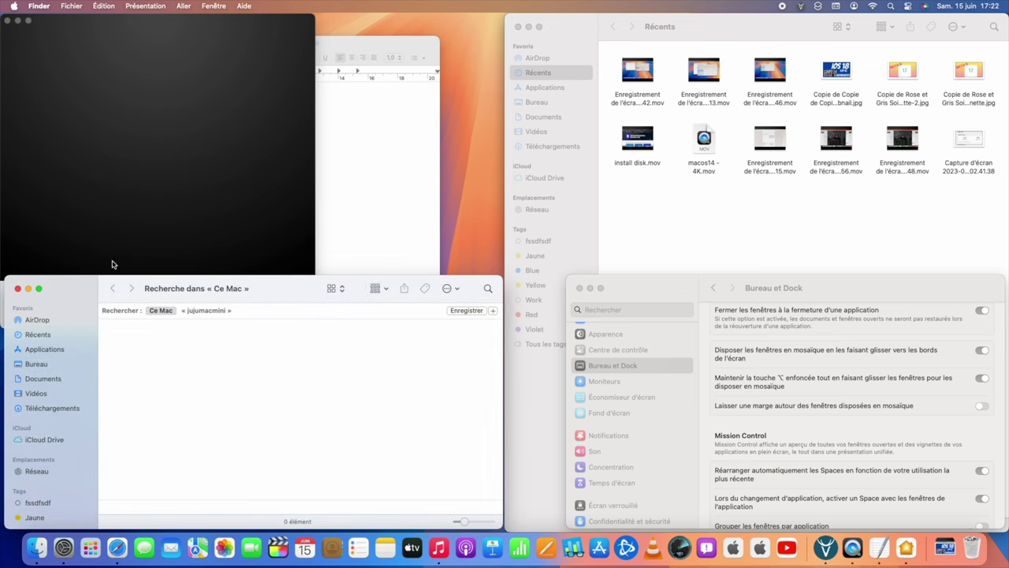
pyautogui.moveTo(96, 288); pyautogui.dragTo(263, 361)
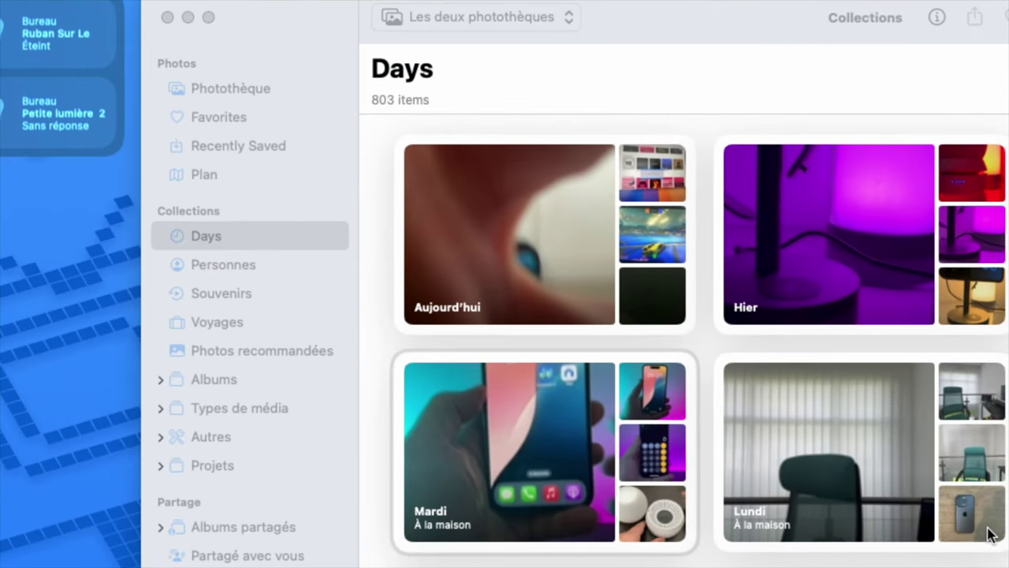
# - Bring the Photos window forward and view the Days collection
pyautogui.click(595, 89)
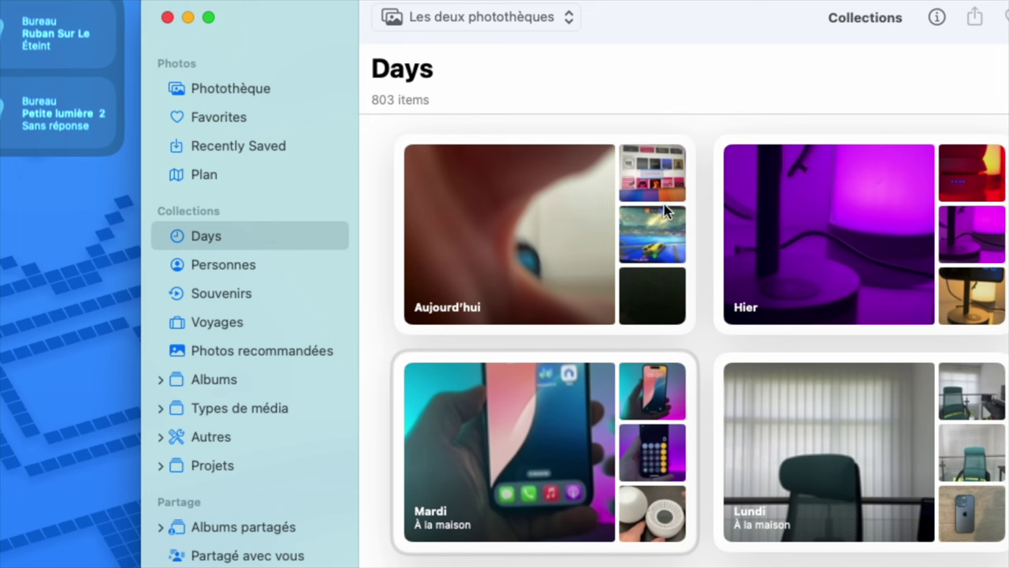
pyautogui.click(735, 229)
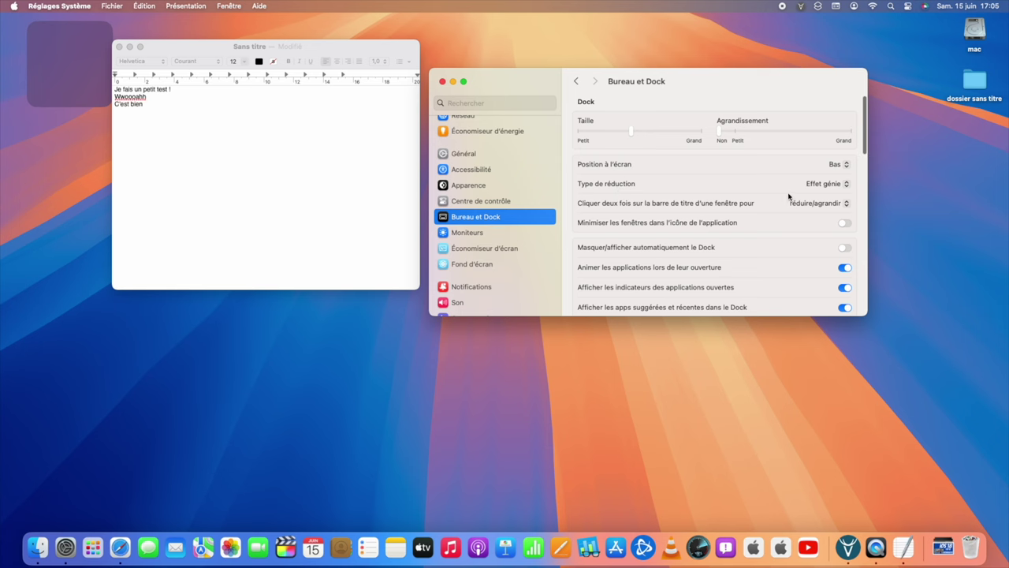
# - Set "Cliquer deux fois sur la barre de titre d'une fenêtre pour" to Remplir and try it on the settings window
pyautogui.click(824, 204)
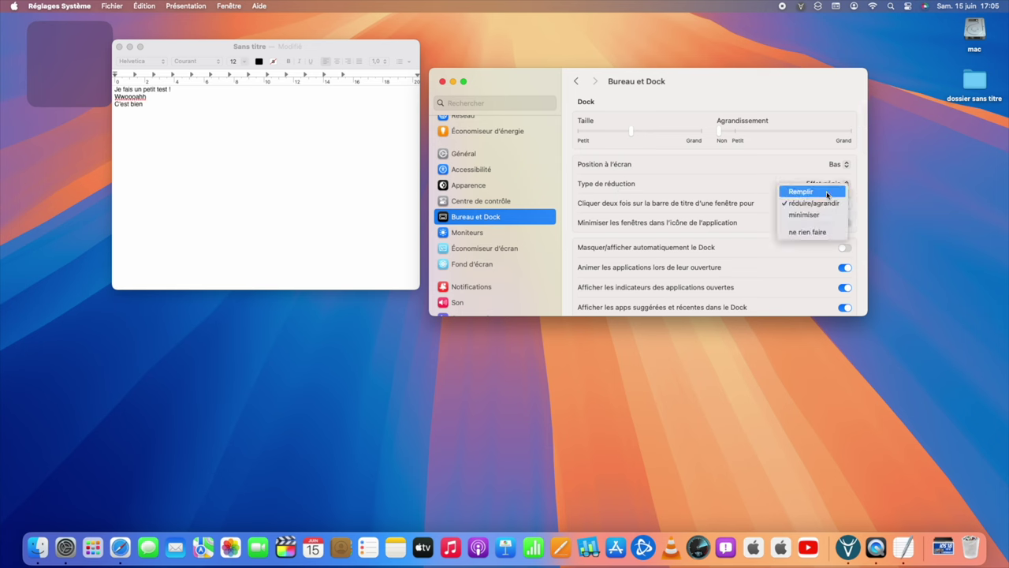
pyautogui.click(827, 193)
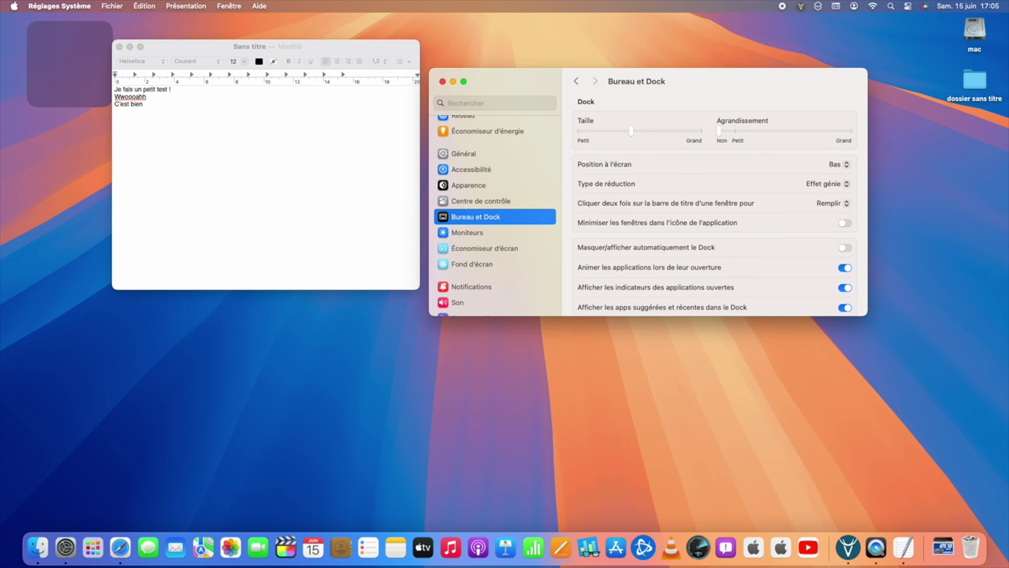
pyautogui.doubleClick(641, 79)
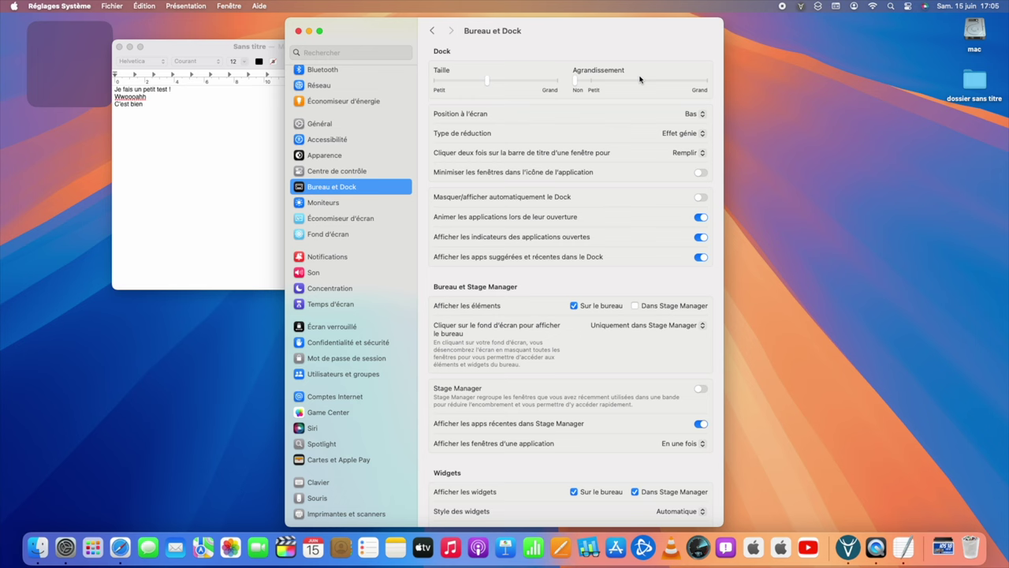
# - Fill the screen with the text document window, and pull it back out to its smaller floating size
pyautogui.click(232, 139)
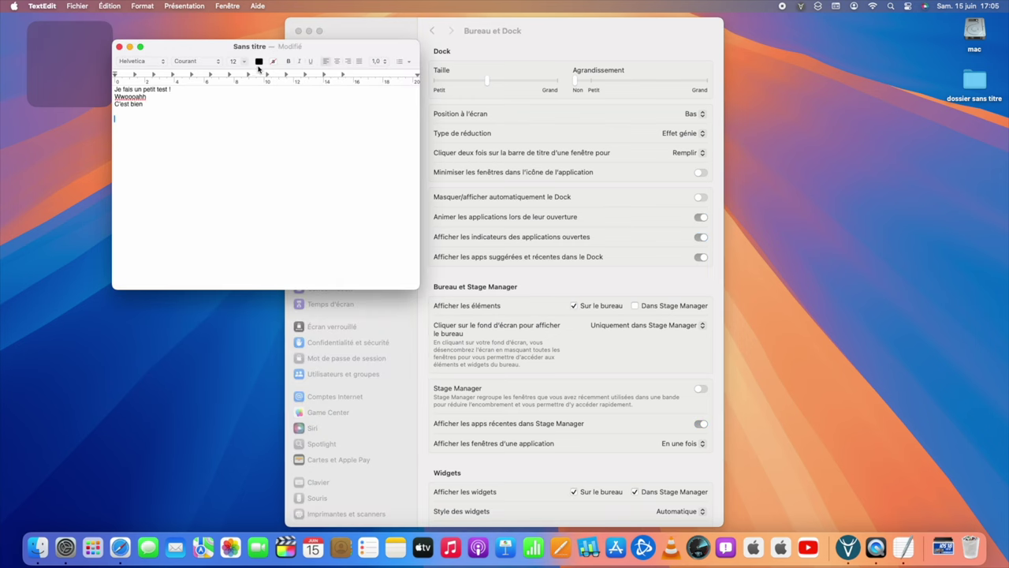
pyautogui.doubleClick(279, 47)
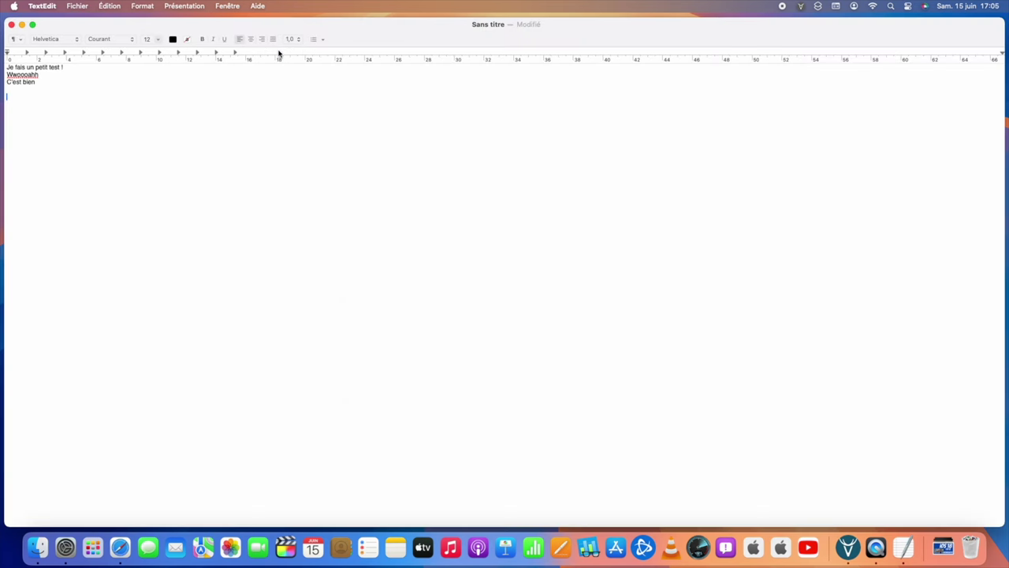
pyautogui.click(147, 38)
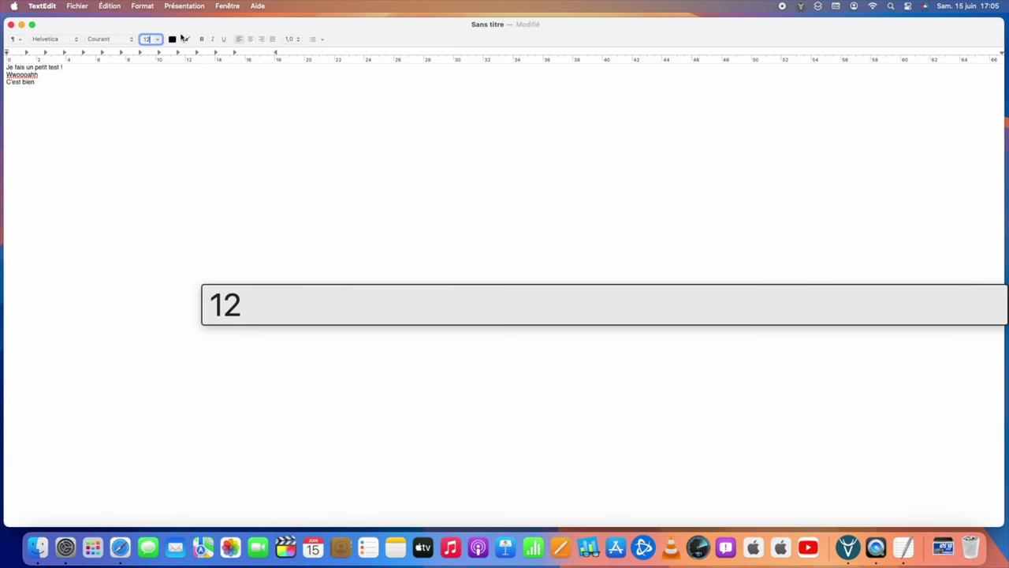
pyautogui.moveTo(234, 32); pyautogui.dragTo(162, 117)
# - Bring the Bureau et Dock settings window forward and move it down and to the right
pyautogui.click(491, 32)
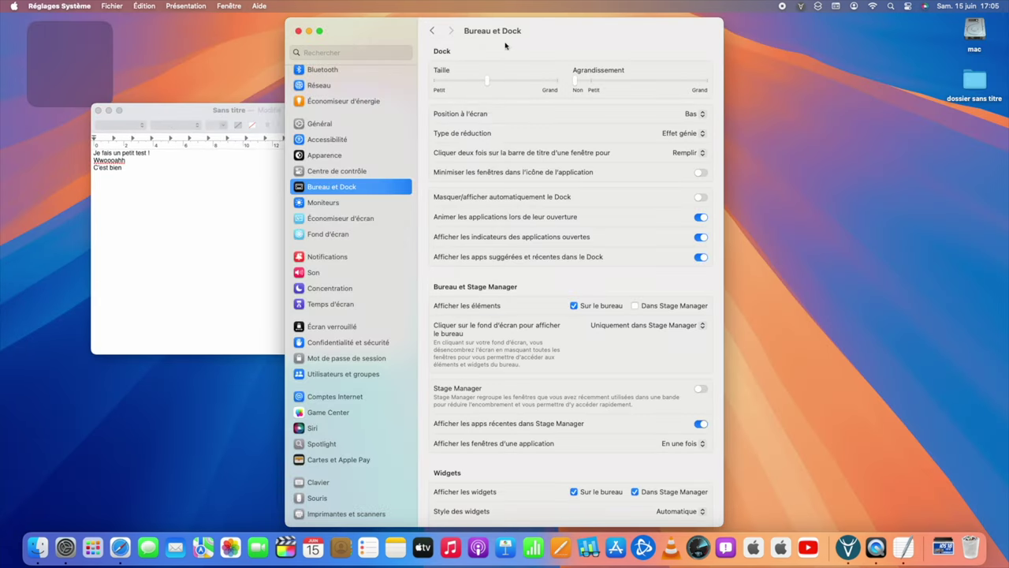
pyautogui.moveTo(490, 33); pyautogui.dragTo(656, 112)
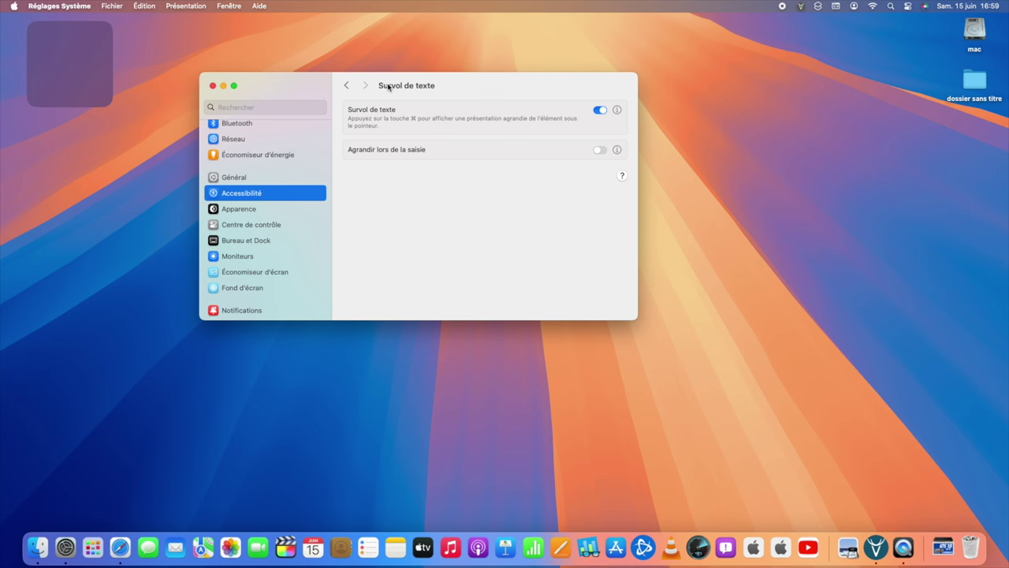
# - Use Survol de texte to show an enlarged view of the settings page title
pyautogui.press('super')
pyautogui.press('super')
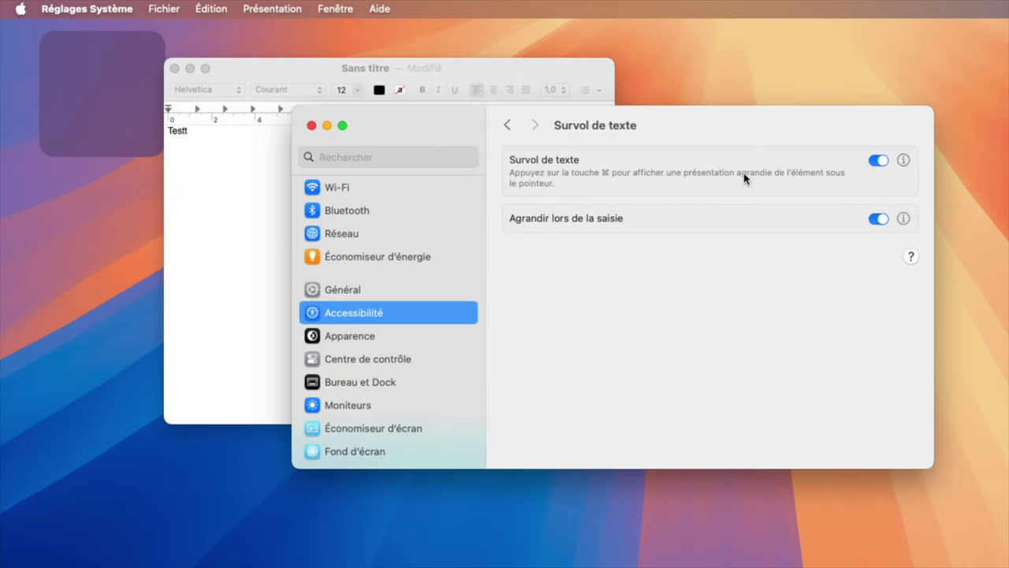
# - Replace the text document's content with the lines "Je fais un petit test !", "Wwoooahh" and "C'est bien", followed by a blank line
pyautogui.click(175, 207)
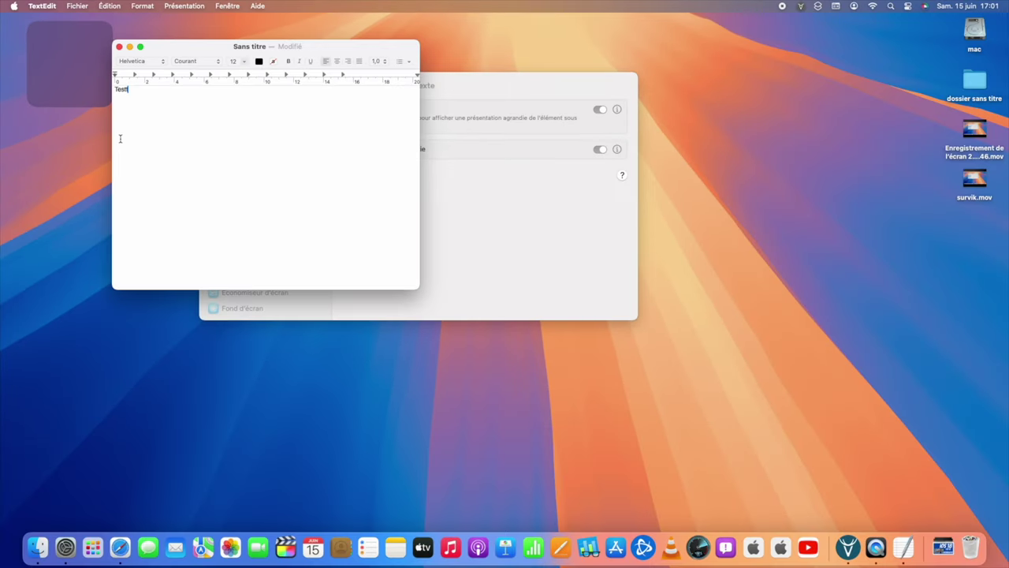
pyautogui.press('Right')
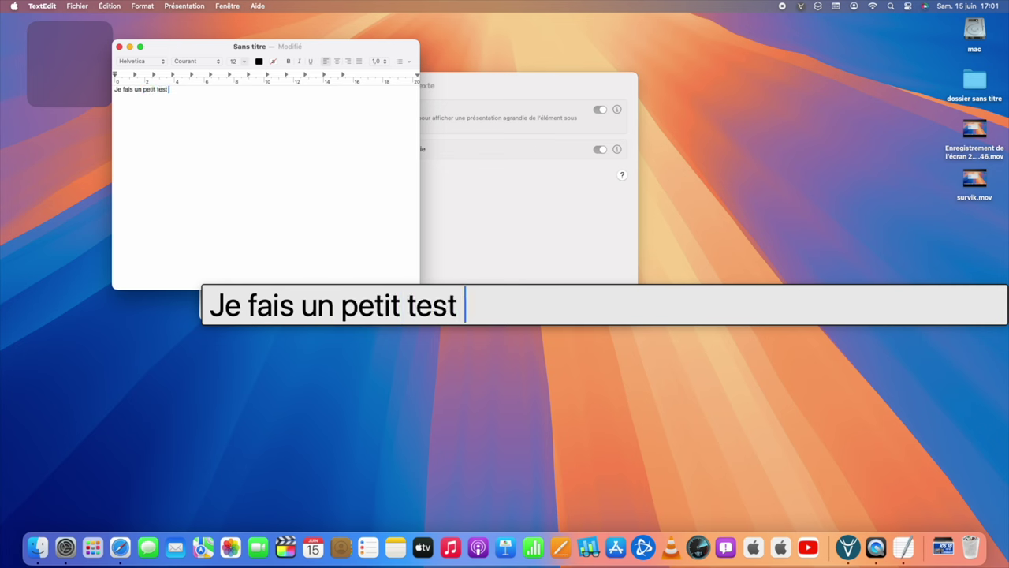
pyautogui.press('Return')
pyautogui.write('w')
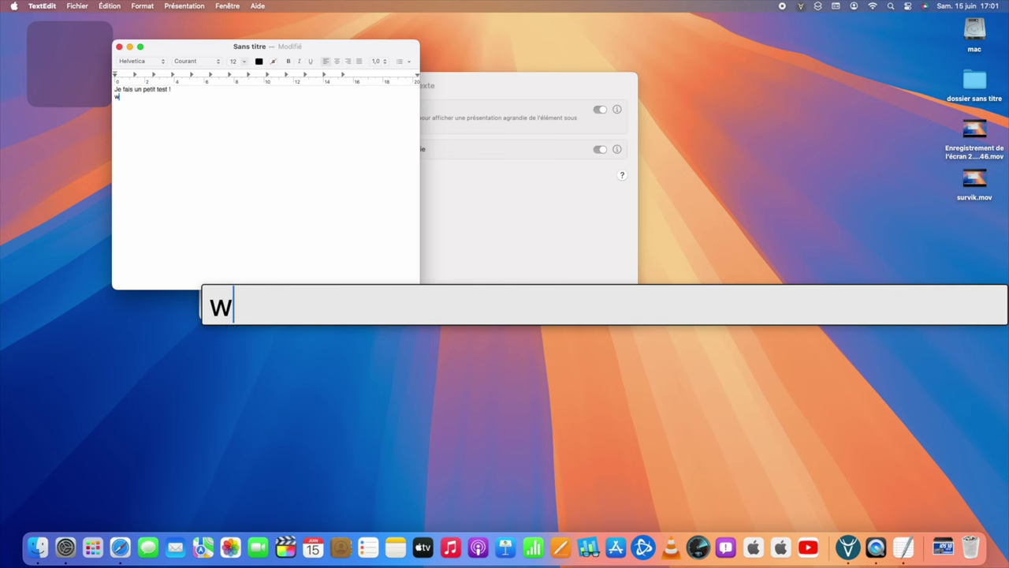
pyautogui.write('woooahh')
pyautogui.press('Return')
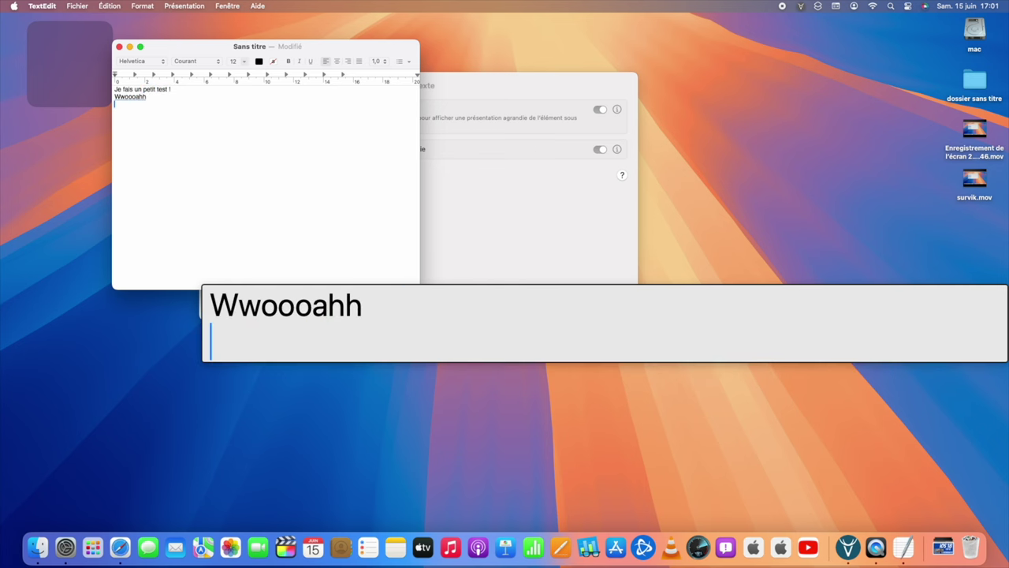
pyautogui.write('c’')
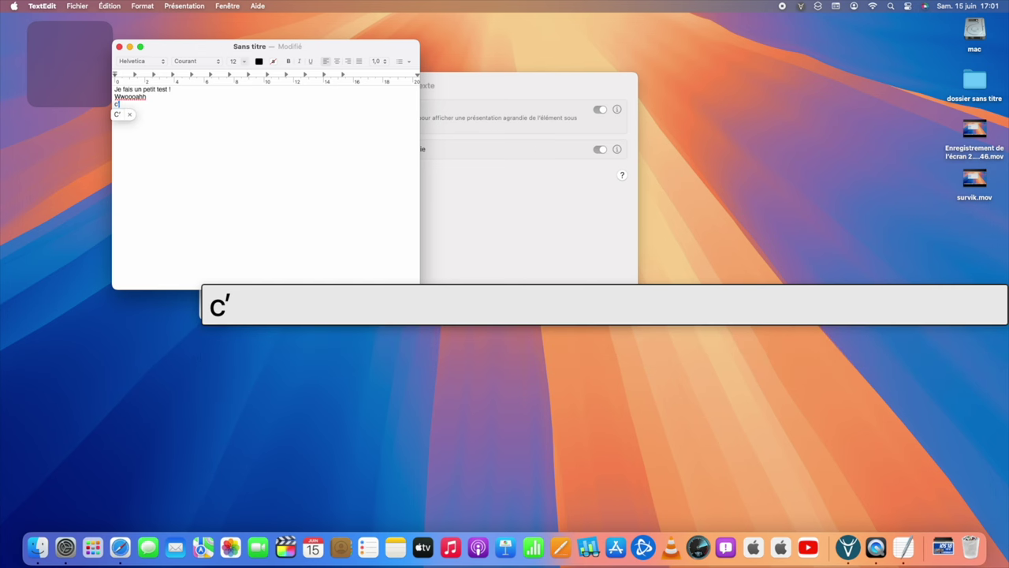
pyautogui.write("'est bi")
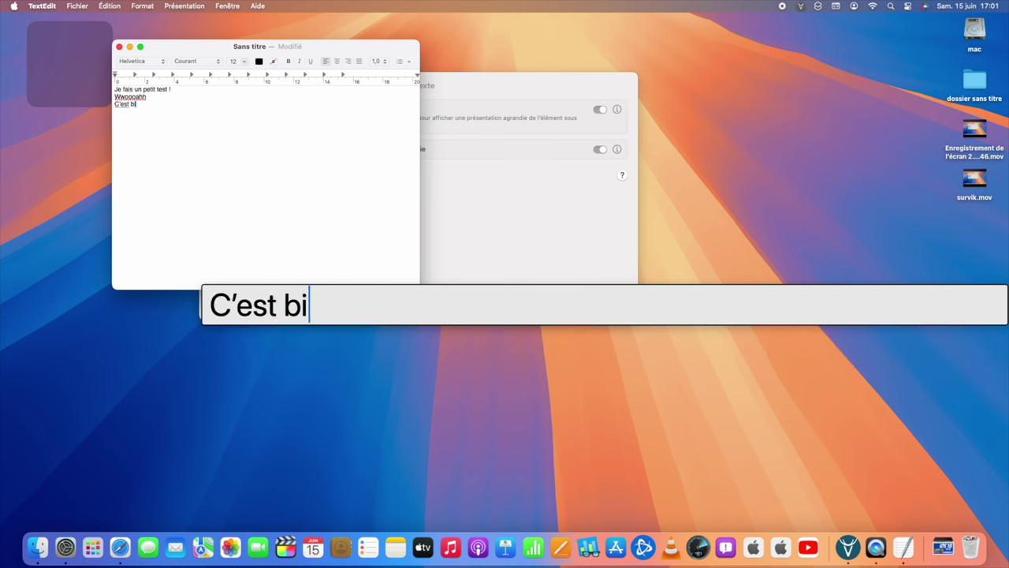
pyautogui.write('en')
pyautogui.press('Return')
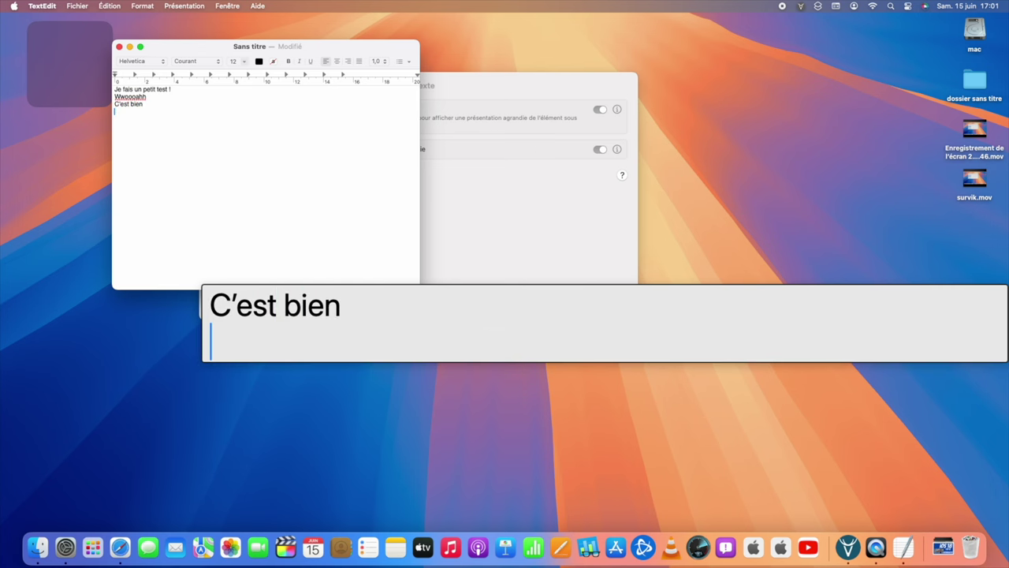
pyautogui.press('Return')
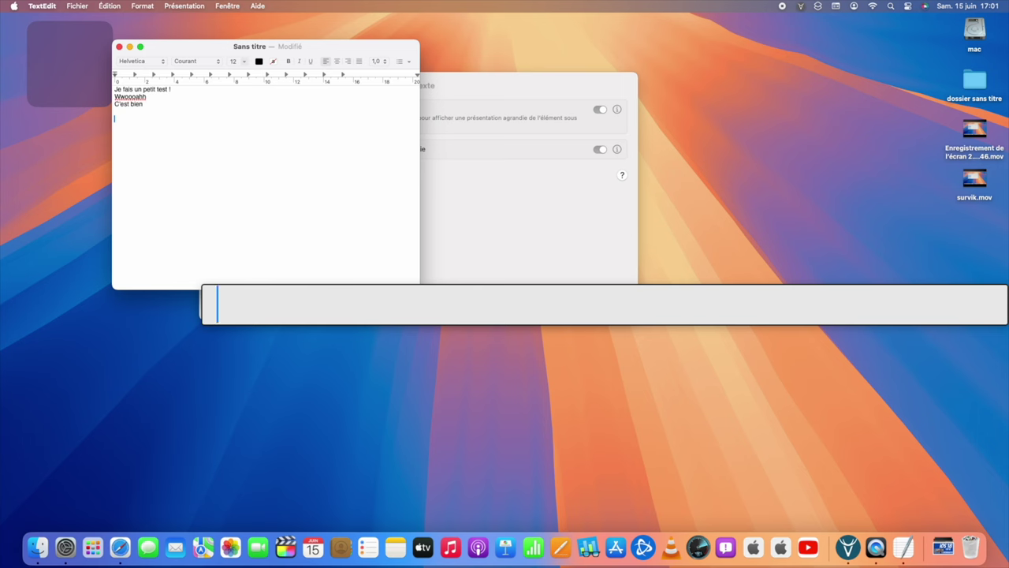